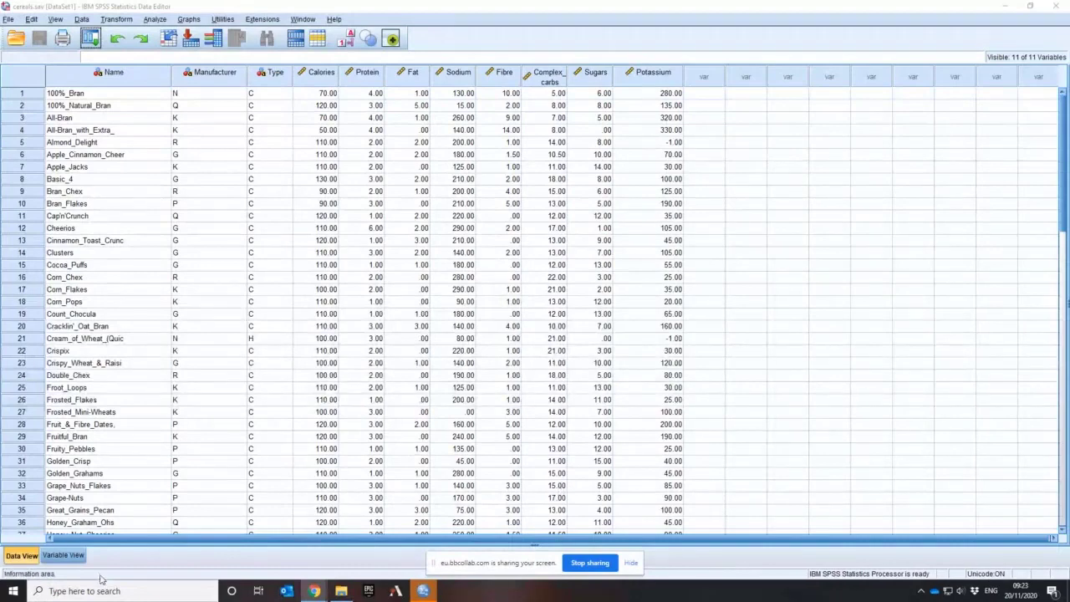
Examine the variable definitions of the cereals dataset and look through all its cereal records
{"action": "left_click", "coordinate": [63, 555]}
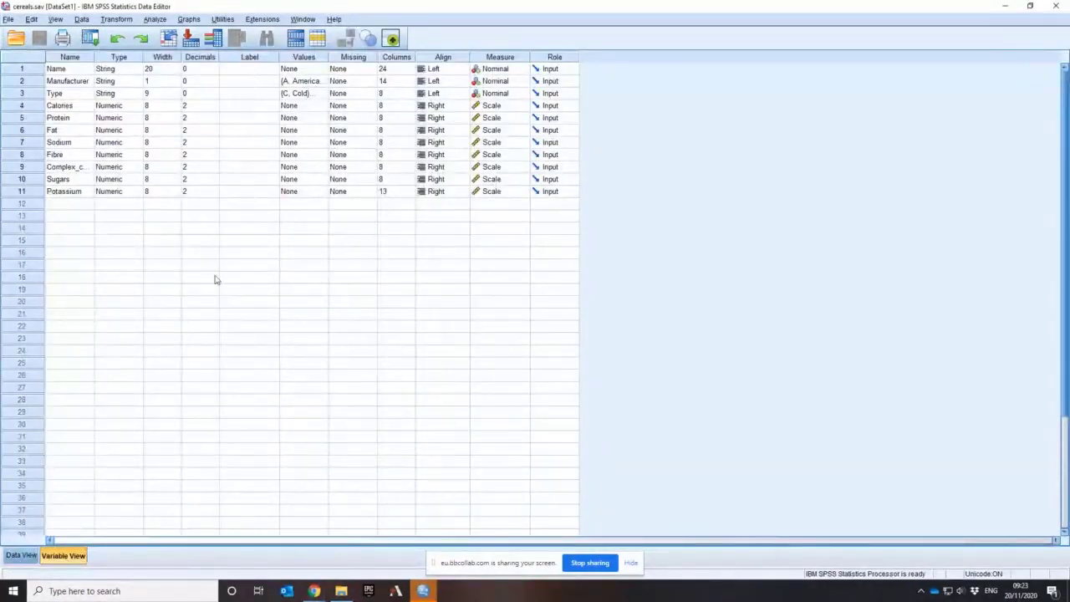
{"action": "left_click", "coordinate": [18, 556]}
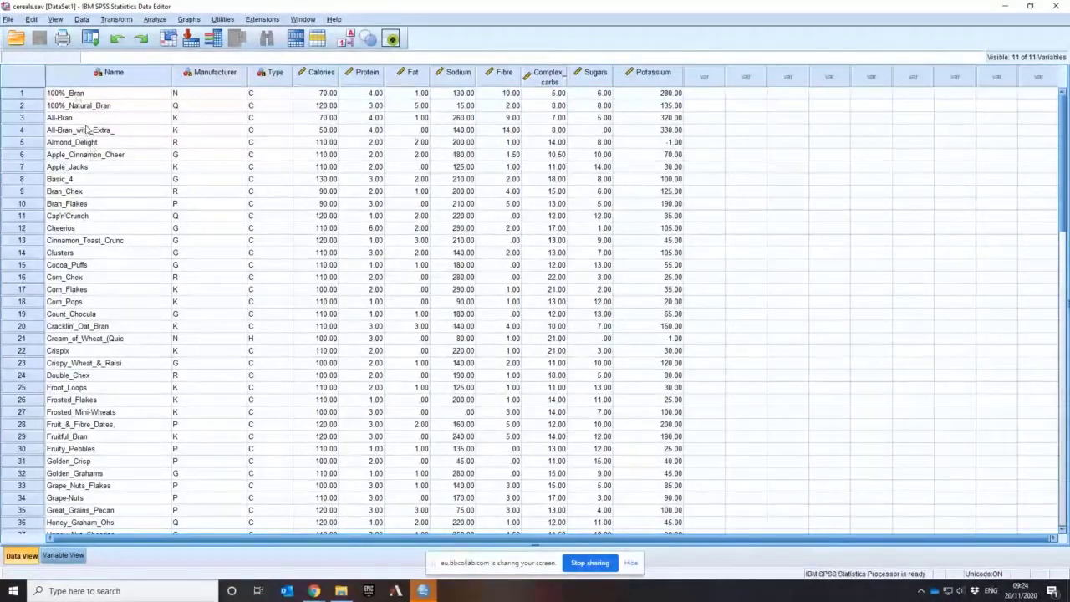
{"action": "scroll", "coordinate": [93, 356], "scroll_direction": "down", "scroll_amount": 3}
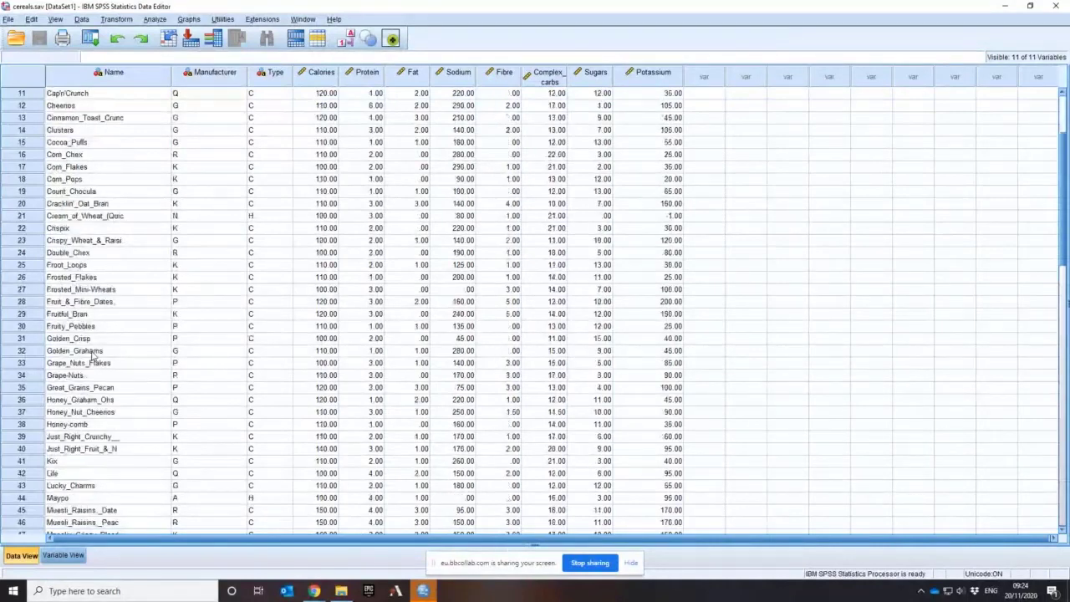
{"action": "scroll", "coordinate": [72, 121], "scroll_direction": "up", "scroll_amount": 3}
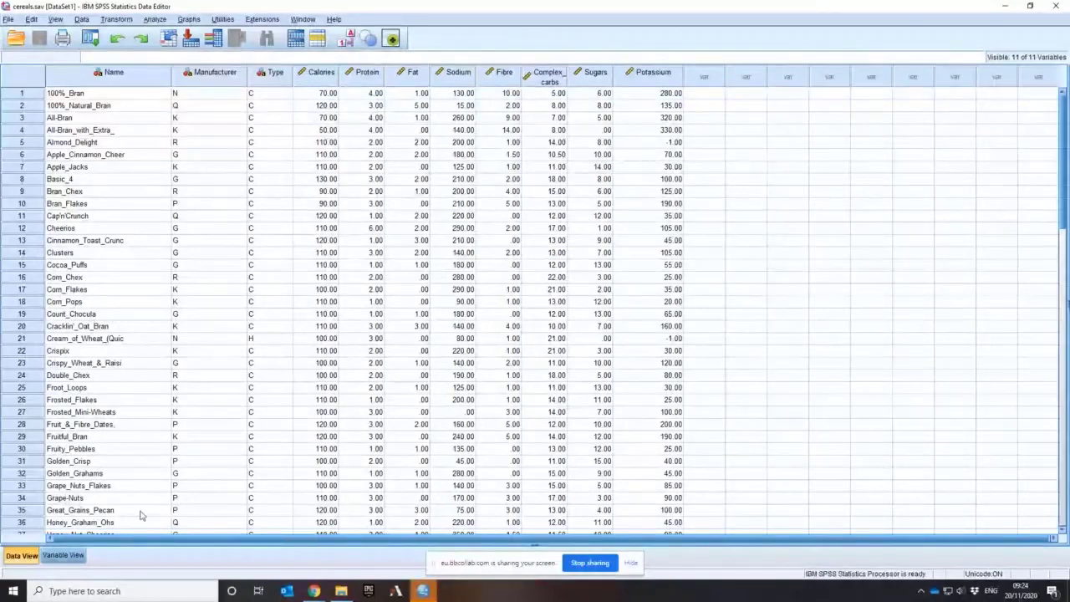
{"action": "scroll", "coordinate": [140, 515], "scroll_direction": "down", "scroll_amount": 7}
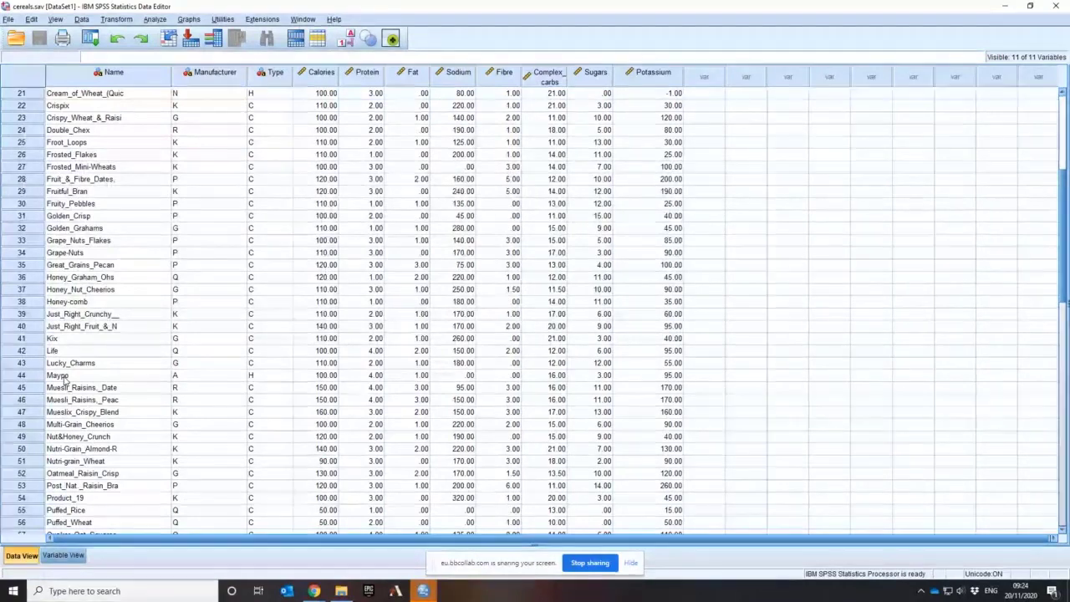
{"action": "scroll", "coordinate": [65, 380], "scroll_direction": "down", "scroll_amount": 3}
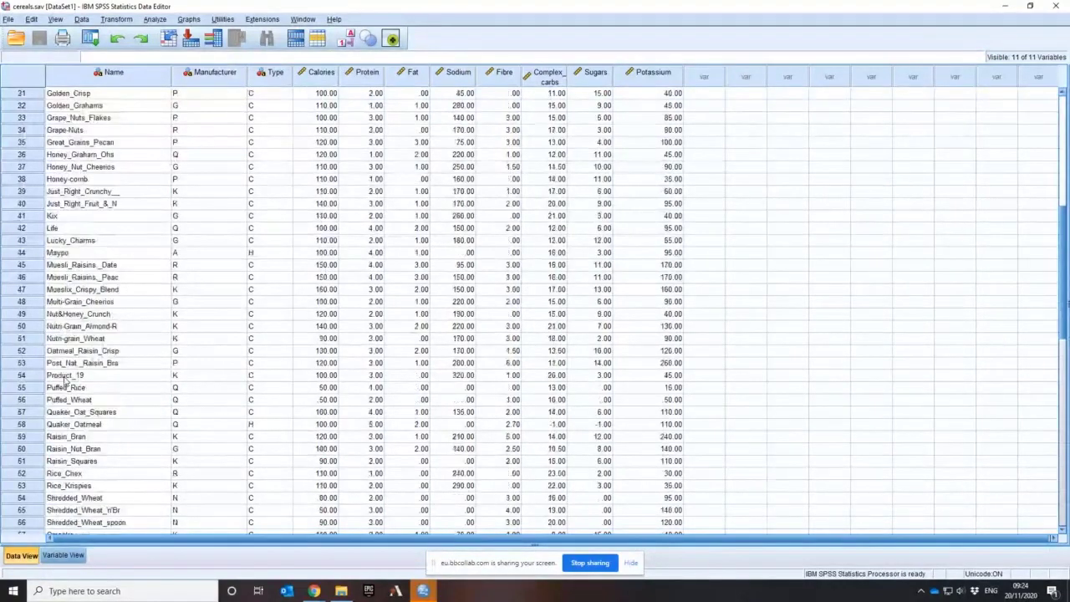
{"action": "scroll", "coordinate": [65, 380], "scroll_direction": "down", "scroll_amount": 3}
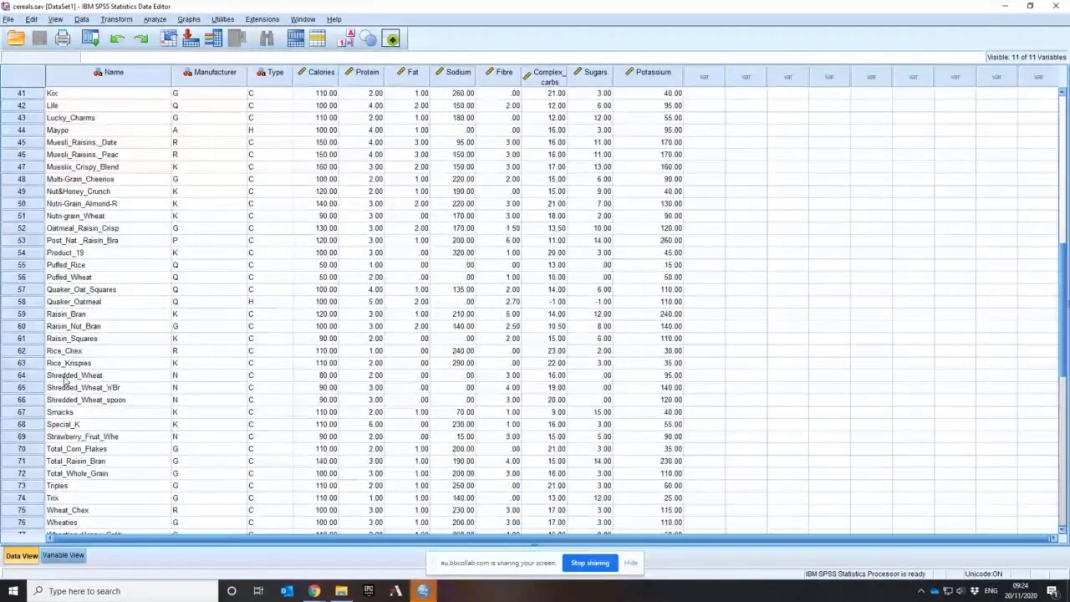
{"action": "scroll", "coordinate": [206, 433], "scroll_direction": "down", "scroll_amount": 3}
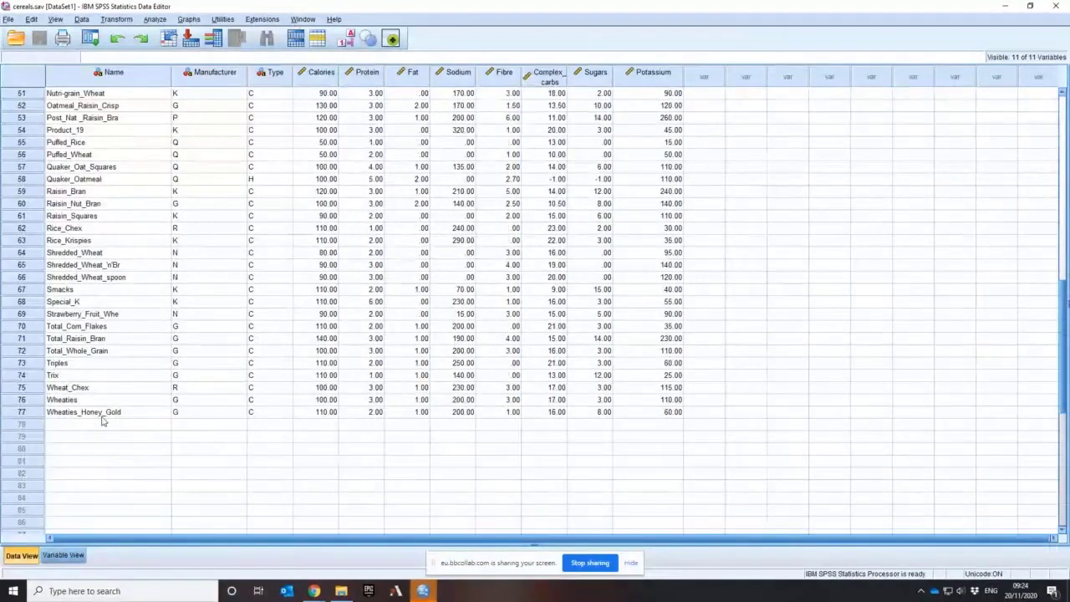
{"action": "scroll", "coordinate": [102, 421], "scroll_direction": "up", "scroll_amount": 15}
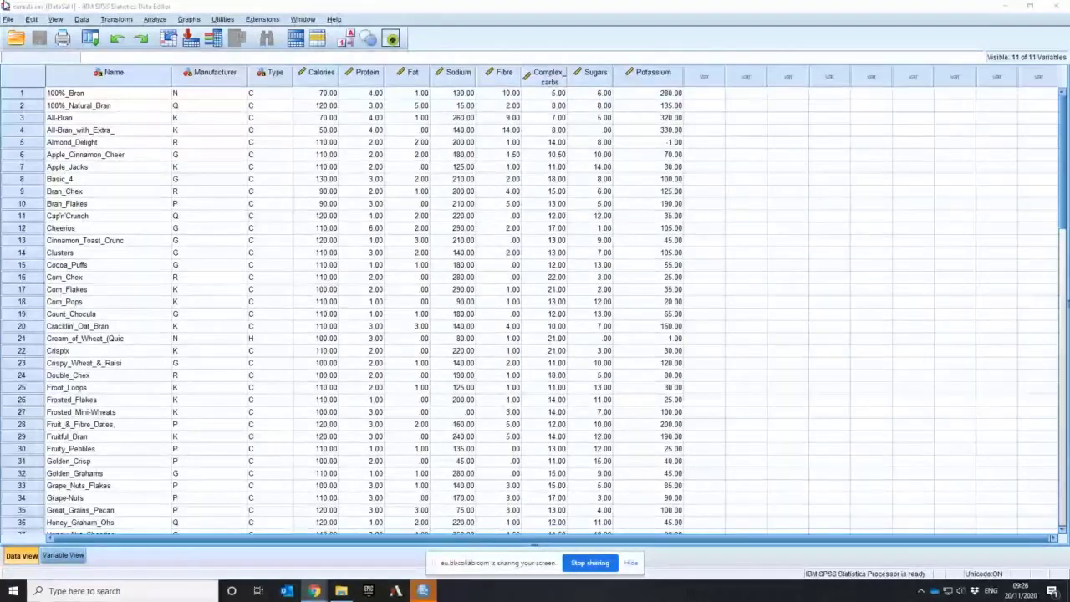
Display value labels instead of codes in the data and review the manufacturer names in the Manufacturer column
{"action": "left_click", "coordinate": [55, 19]}
{"action": "left_click", "coordinate": [84, 102]}
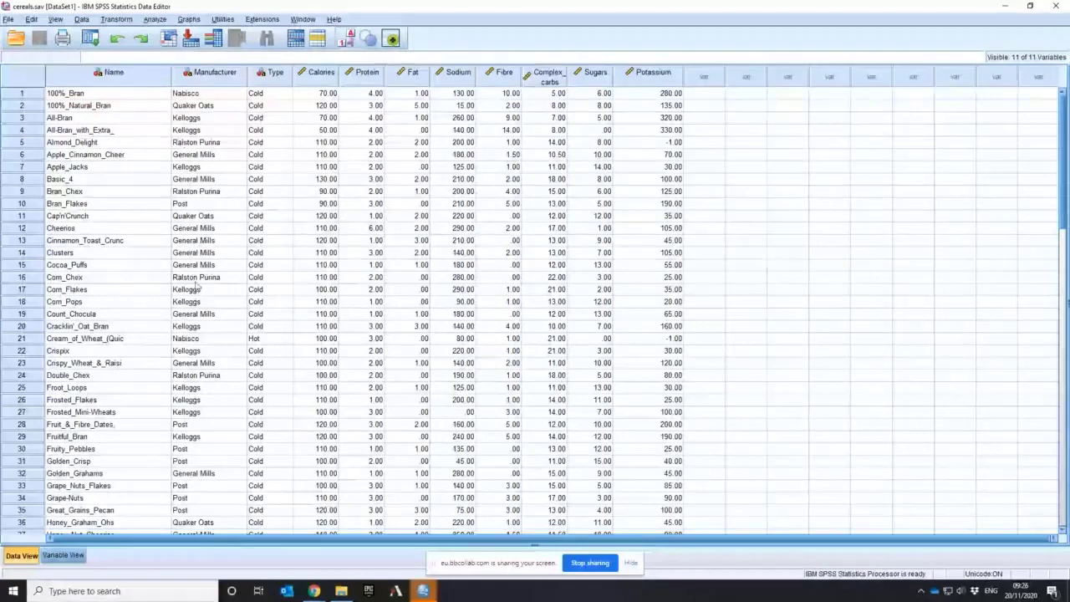
{"action": "left_click", "coordinate": [200, 350]}
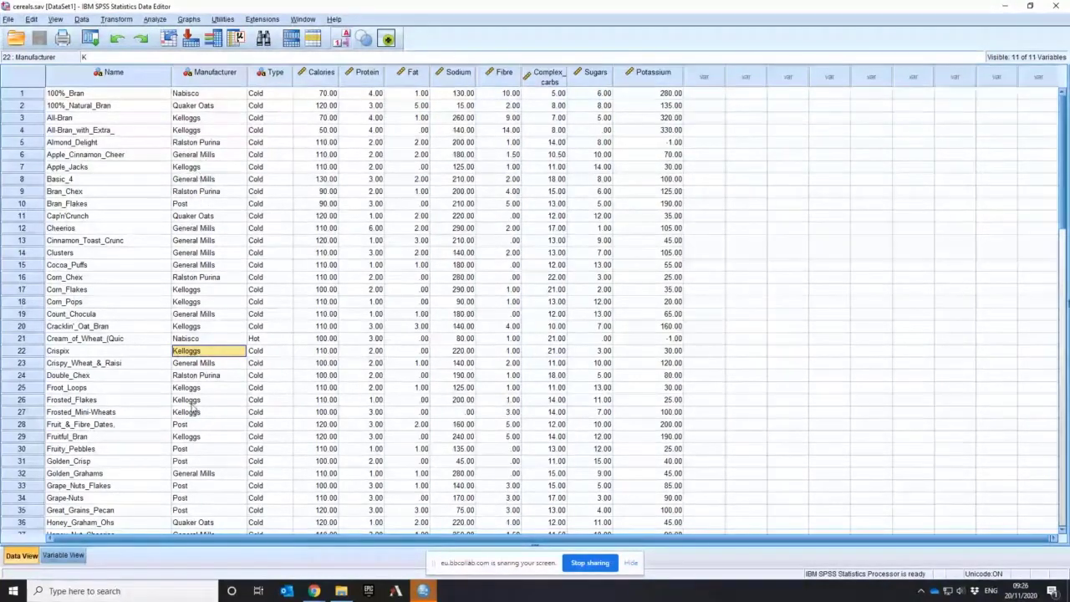
{"action": "scroll", "coordinate": [195, 402], "scroll_direction": "down", "scroll_amount": 7}
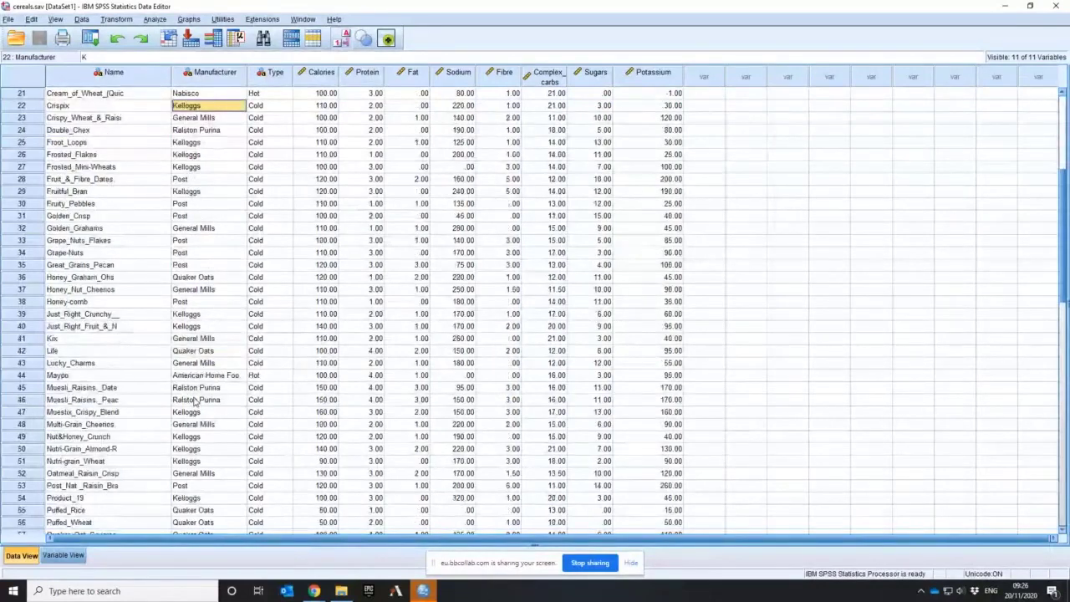
{"action": "scroll", "coordinate": [194, 402], "scroll_direction": "up", "scroll_amount": 3}
{"action": "scroll", "coordinate": [193, 402], "scroll_direction": "up", "scroll_amount": 3}
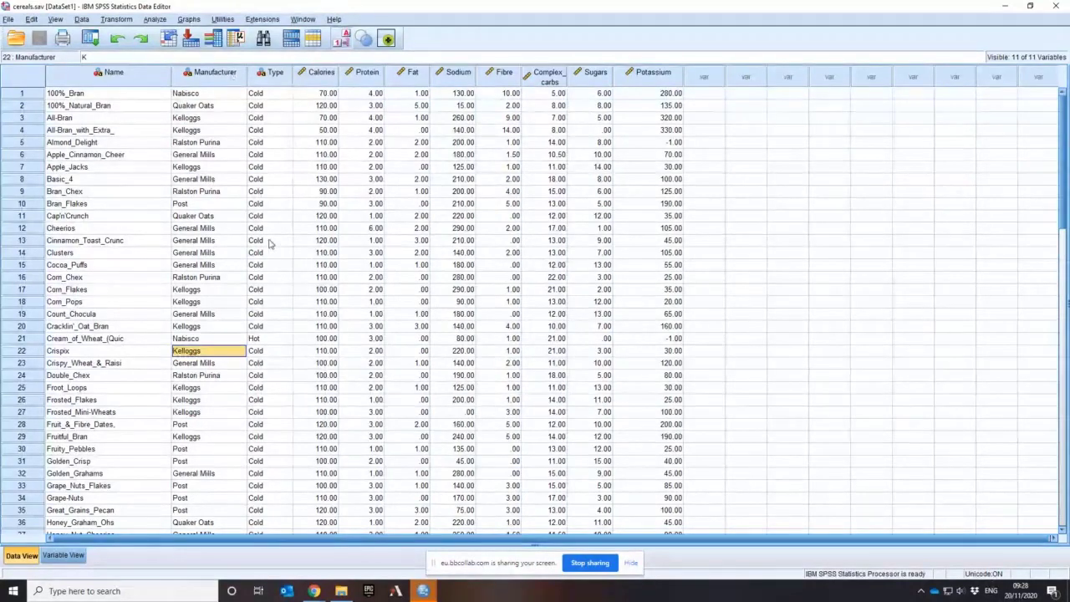
Look through the Type column for hot cereals, checking the Cream of Wheat and Maypo rows, and return to the first case
{"action": "scroll", "coordinate": [269, 242], "scroll_direction": "down", "scroll_amount": 7}
{"action": "scroll", "coordinate": [270, 242], "scroll_direction": "up", "scroll_amount": 7}
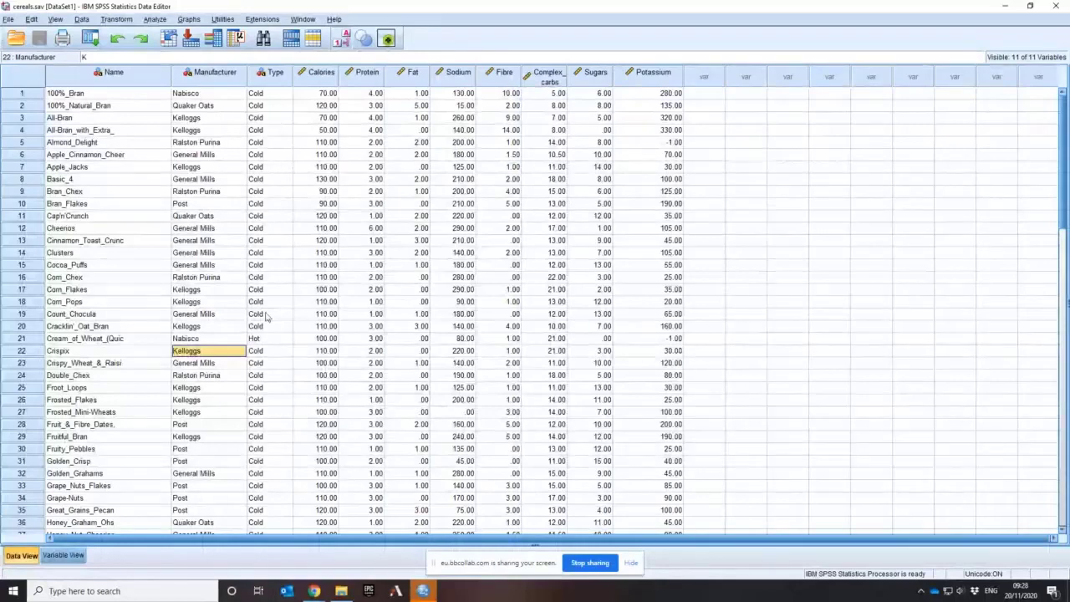
{"action": "left_click", "coordinate": [267, 339]}
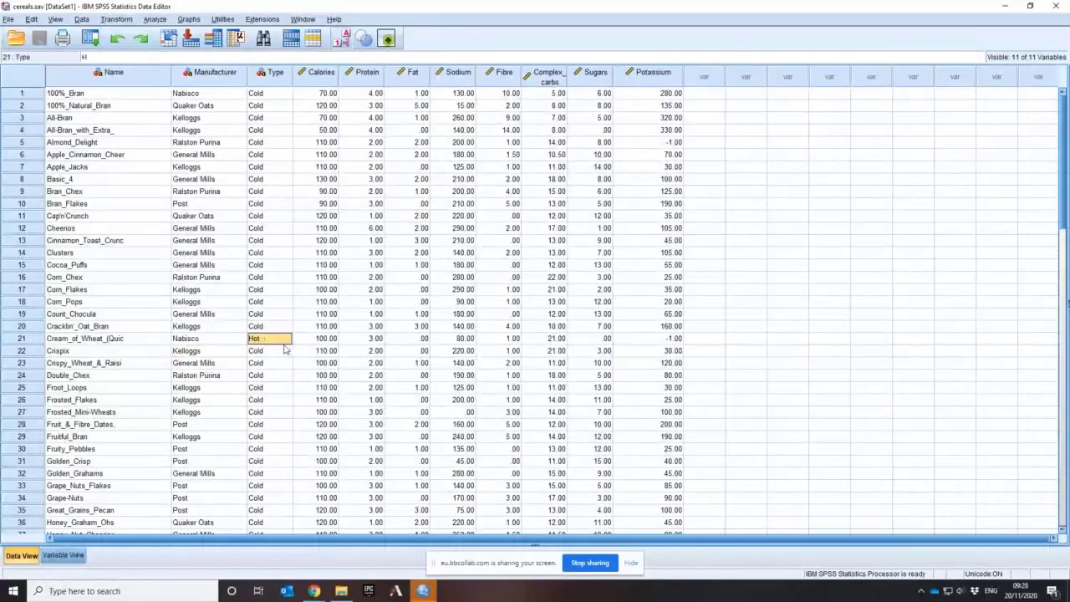
{"action": "scroll", "coordinate": [280, 351], "scroll_direction": "down", "scroll_amount": 7}
{"action": "left_click", "coordinate": [275, 376]}
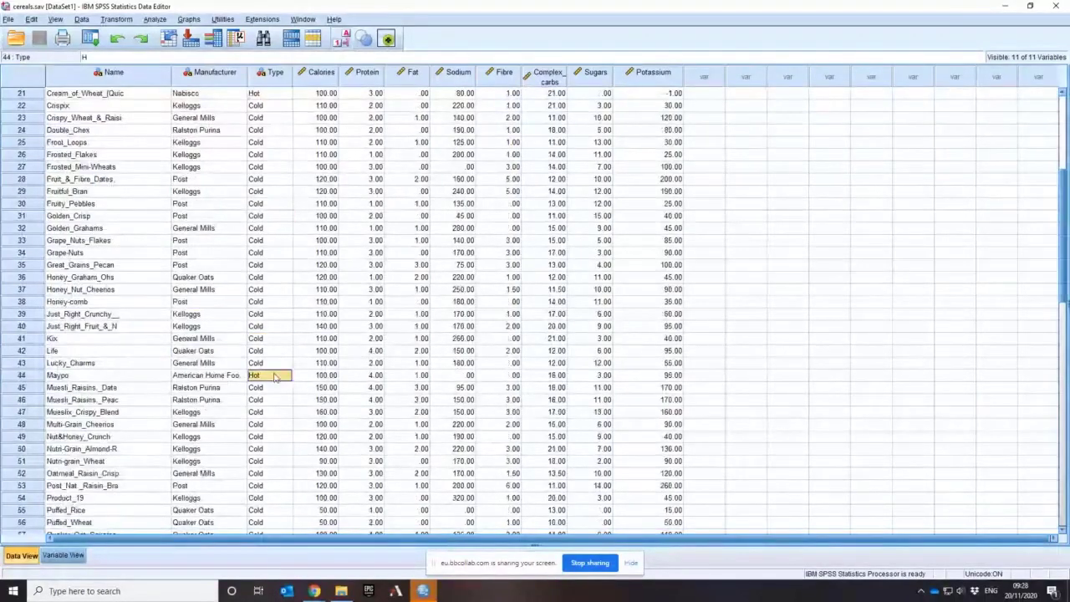
{"action": "scroll", "coordinate": [274, 377], "scroll_direction": "down", "scroll_amount": 17}
{"action": "scroll", "coordinate": [271, 371], "scroll_direction": "up", "scroll_amount": 7}
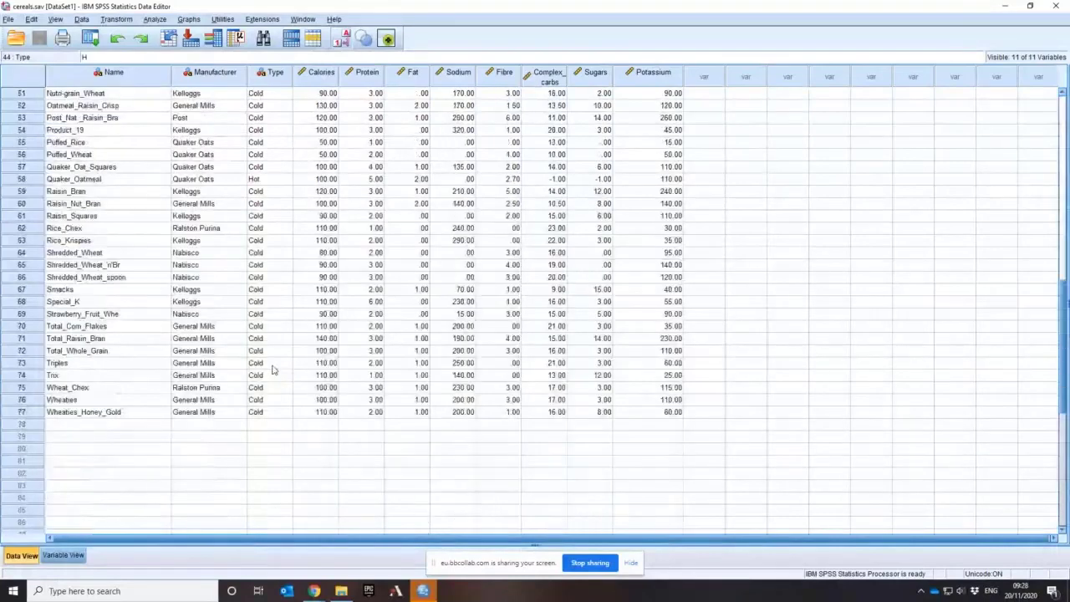
{"action": "scroll", "coordinate": [271, 371], "scroll_direction": "up", "scroll_amount": 17}
{"action": "left_click", "coordinate": [266, 97]}
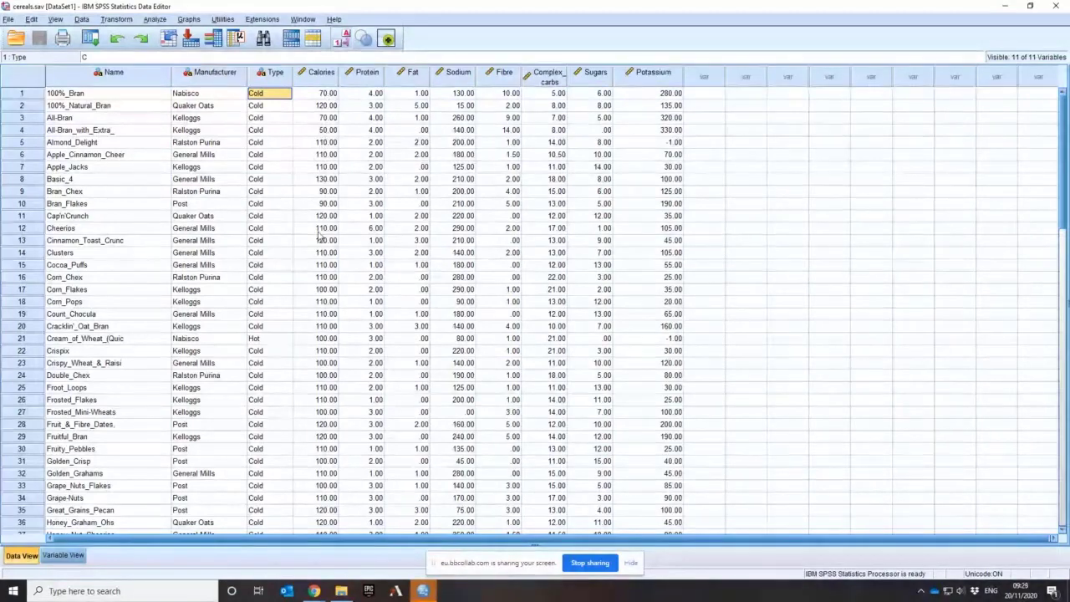
Examine the Calories values across all cereals, comparing those of the first, fourth, fifth and eighth cases
{"action": "left_click", "coordinate": [323, 96]}
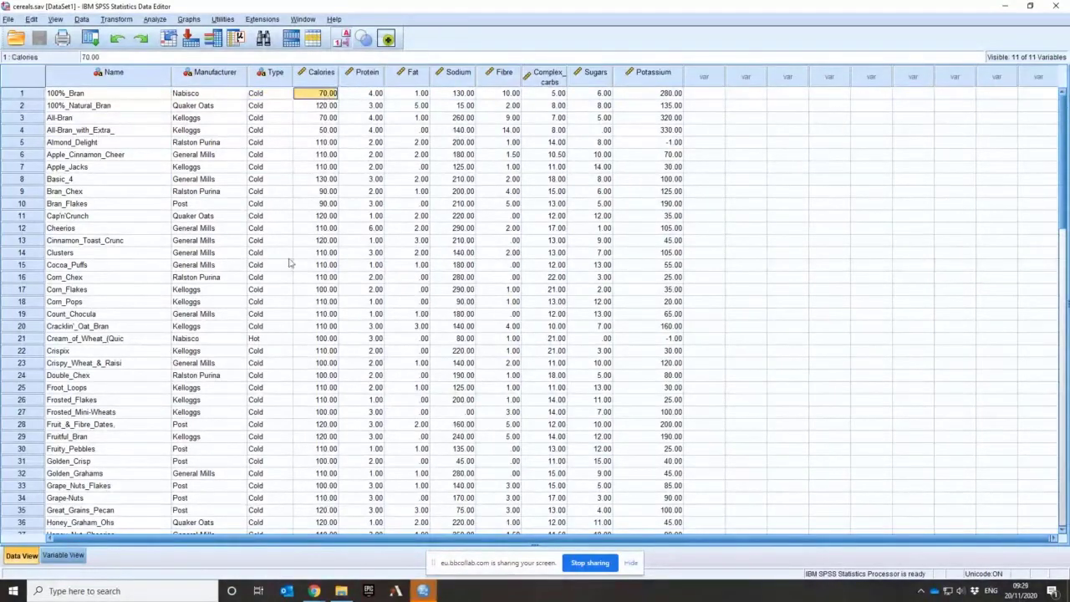
{"action": "left_click", "coordinate": [324, 129]}
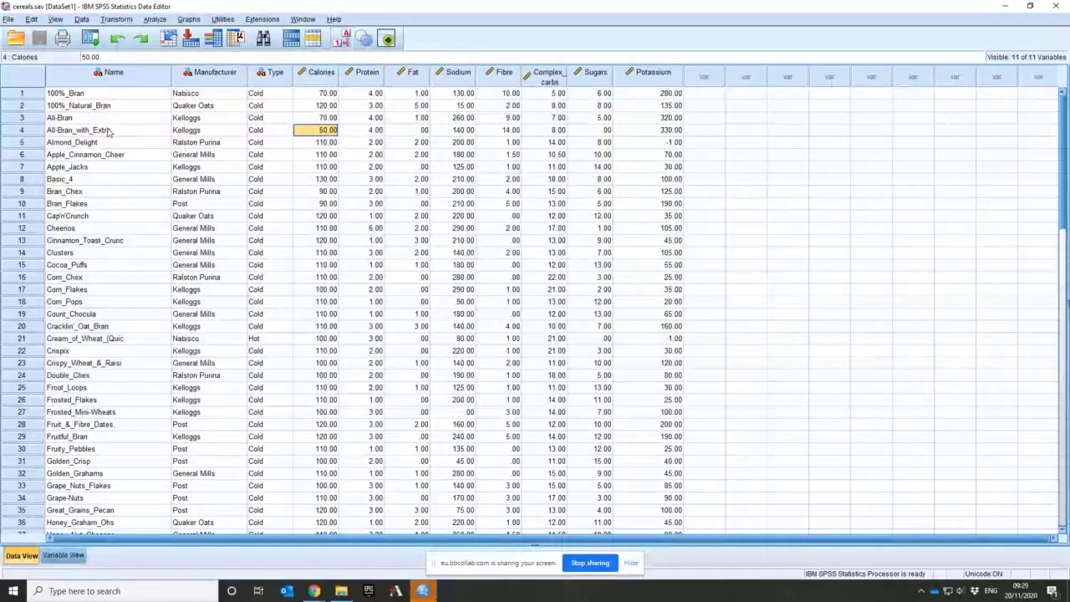
{"action": "left_click", "coordinate": [322, 181]}
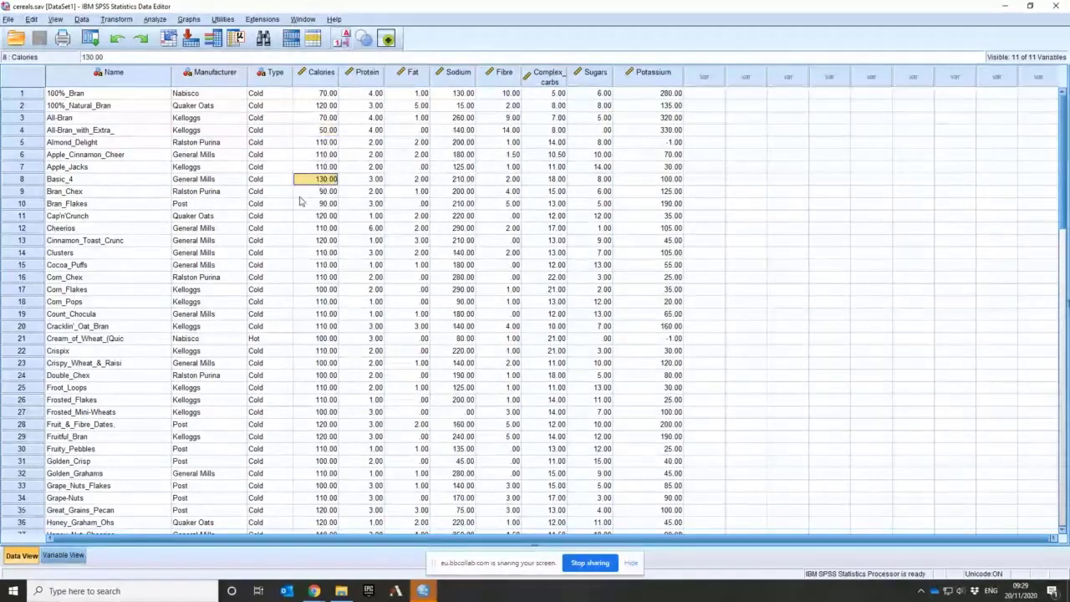
{"action": "left_click", "coordinate": [321, 144]}
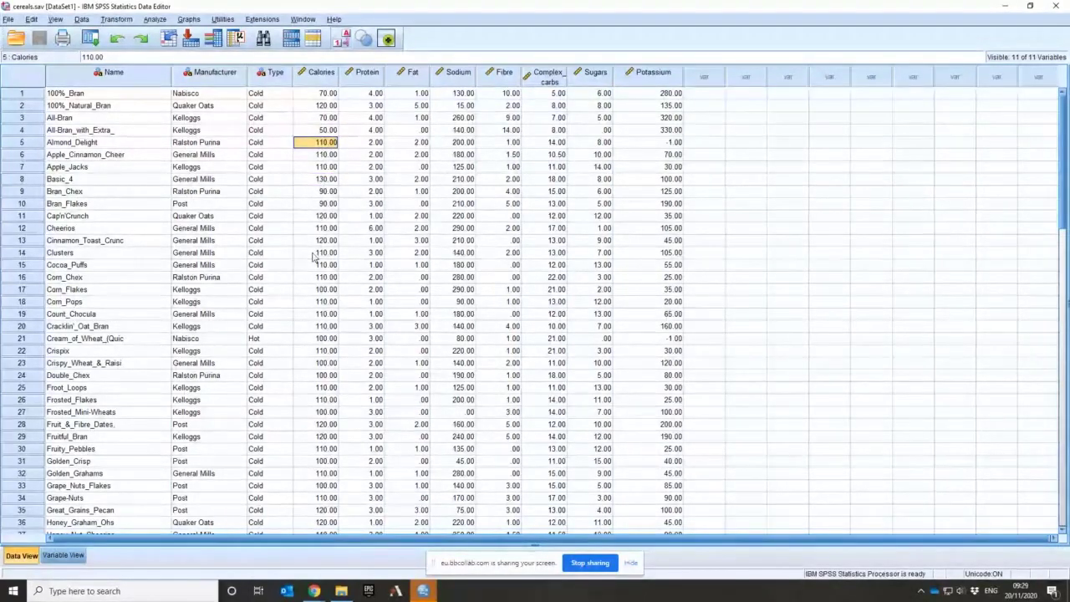
{"action": "scroll", "coordinate": [315, 256], "scroll_direction": "down", "scroll_amount": 3}
{"action": "scroll", "coordinate": [314, 244], "scroll_direction": "down", "scroll_amount": 9}
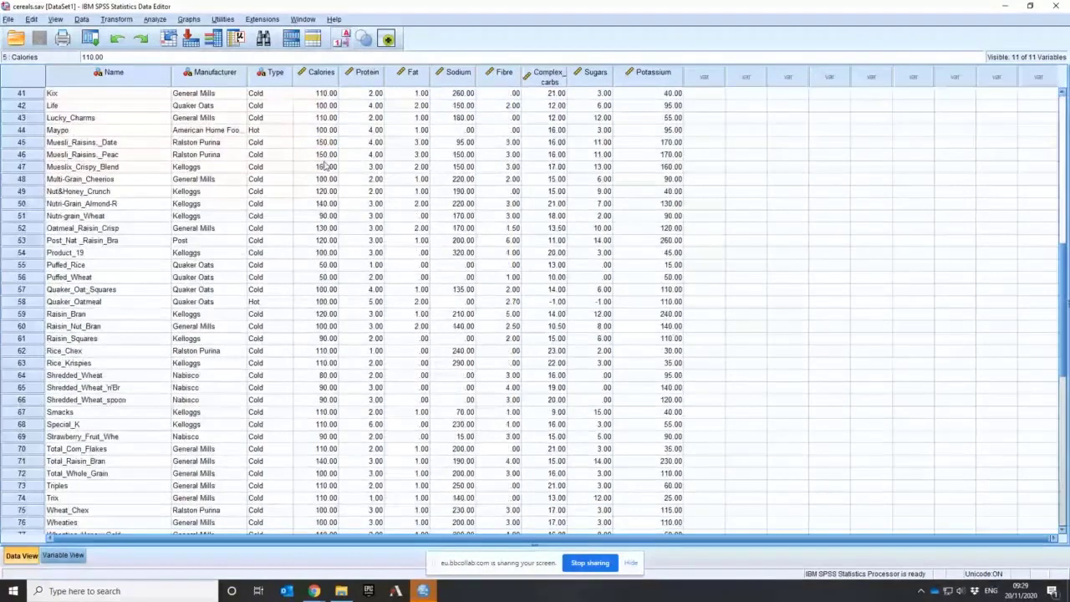
{"action": "scroll", "coordinate": [326, 167], "scroll_direction": "down", "scroll_amount": 3}
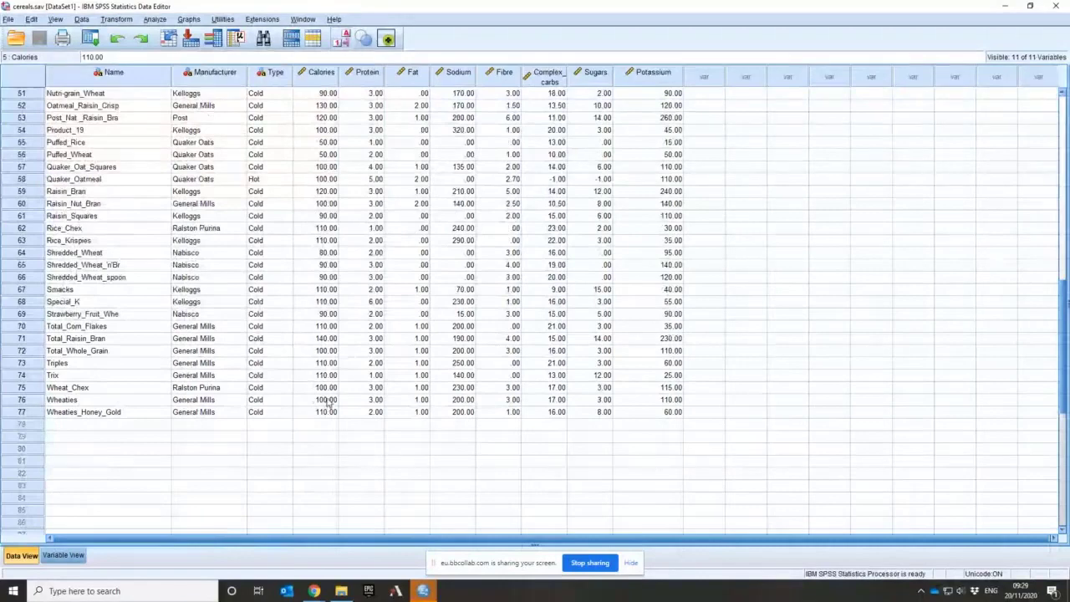
{"action": "scroll", "coordinate": [328, 401], "scroll_direction": "up", "scroll_amount": 7}
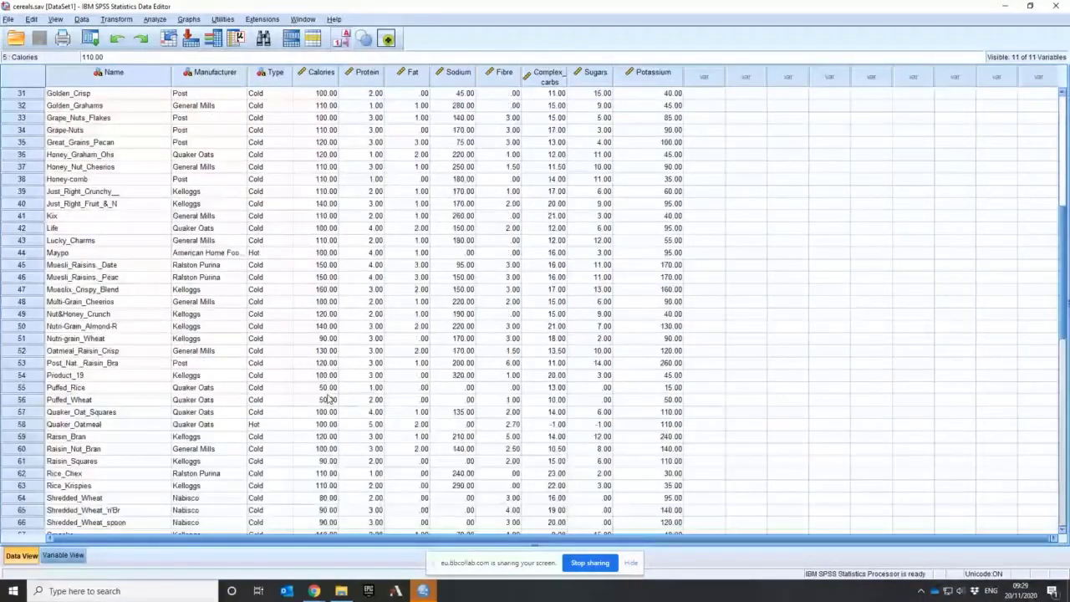
{"action": "scroll", "coordinate": [328, 400], "scroll_direction": "up", "scroll_amount": 10}
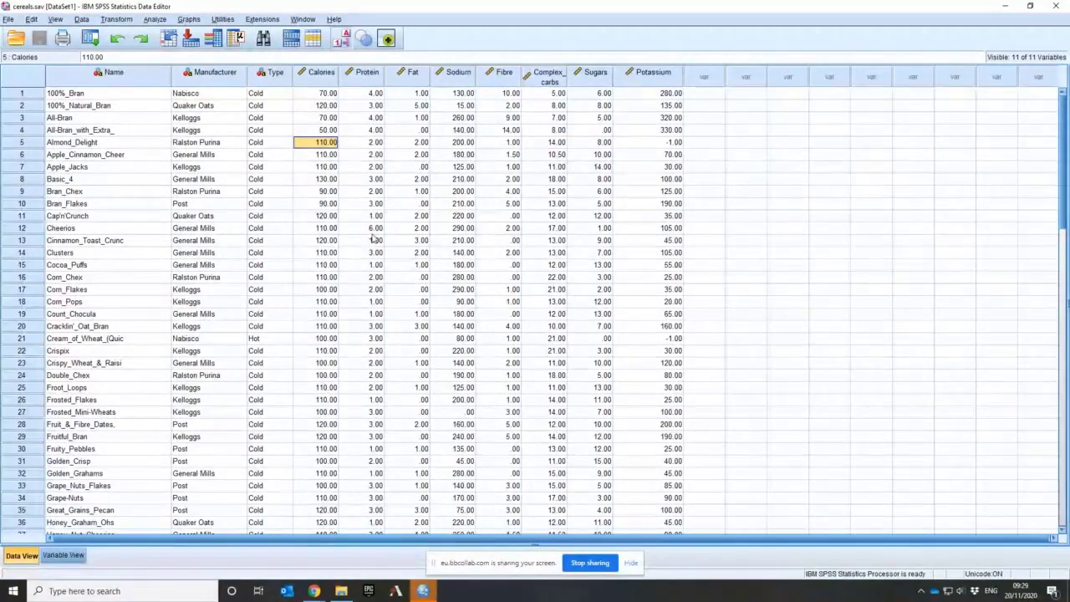
Examine the Protein values down to the last cereal and return to the first cases
{"action": "scroll", "coordinate": [373, 240], "scroll_direction": "down", "scroll_amount": 15}
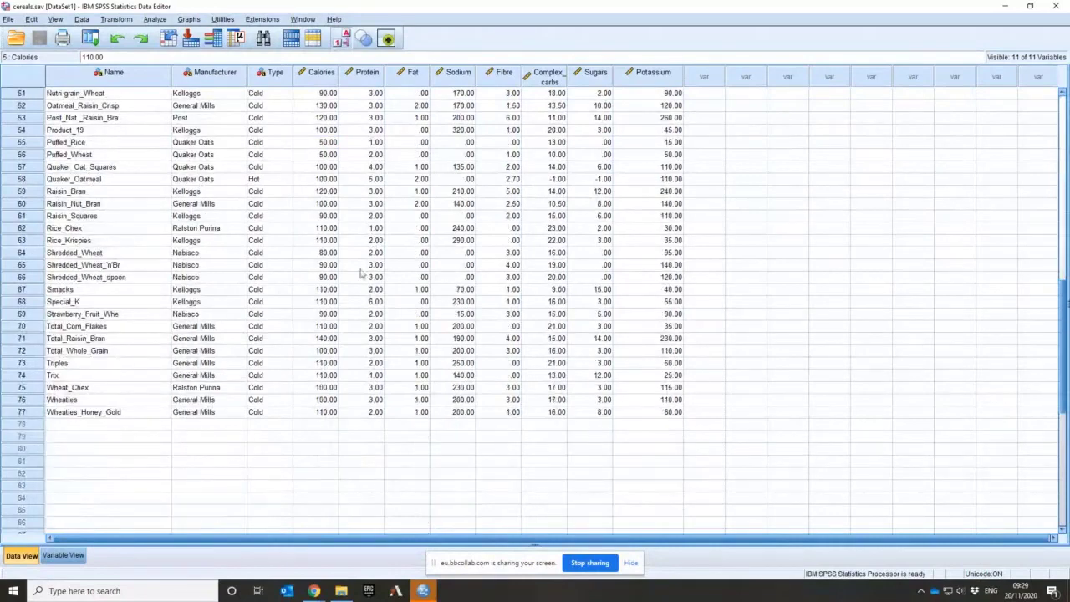
{"action": "scroll", "coordinate": [374, 250], "scroll_direction": "up", "scroll_amount": 13}
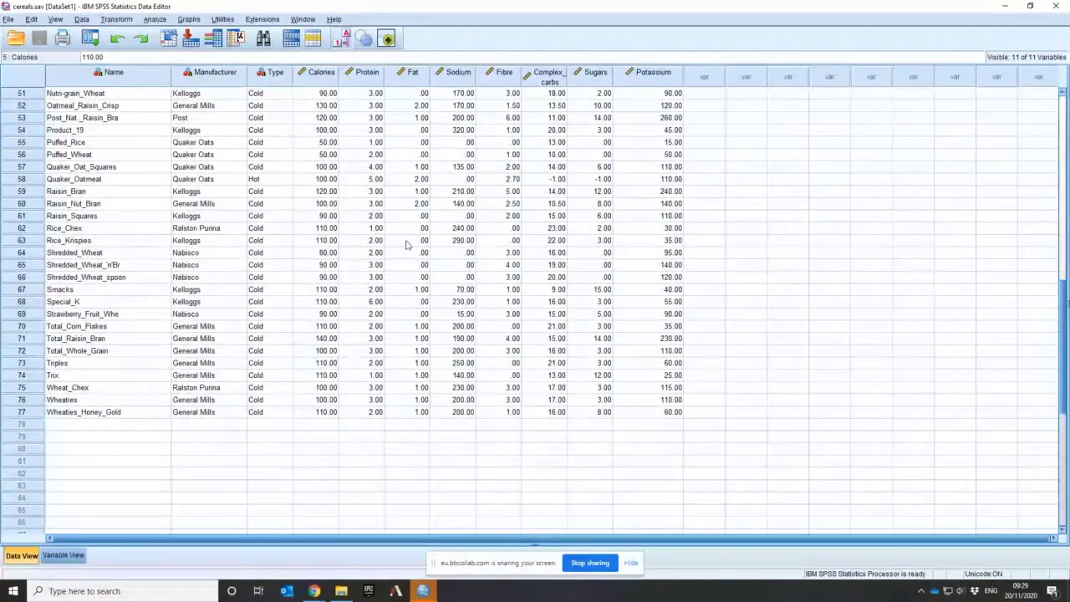
{"action": "scroll", "coordinate": [374, 259], "scroll_direction": "up", "scroll_amount": 4}
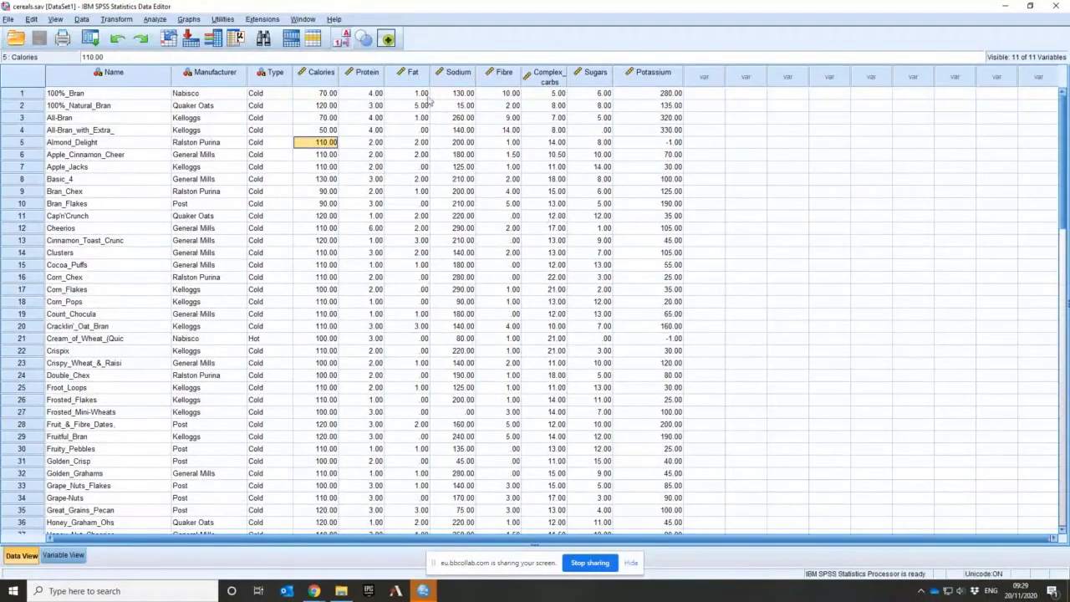
Compare the Fat values of All-Ban with Extra, Corn Chex, Corn Flakes, Corn Pops and Count Chocula
{"action": "left_click", "coordinate": [421, 131]}
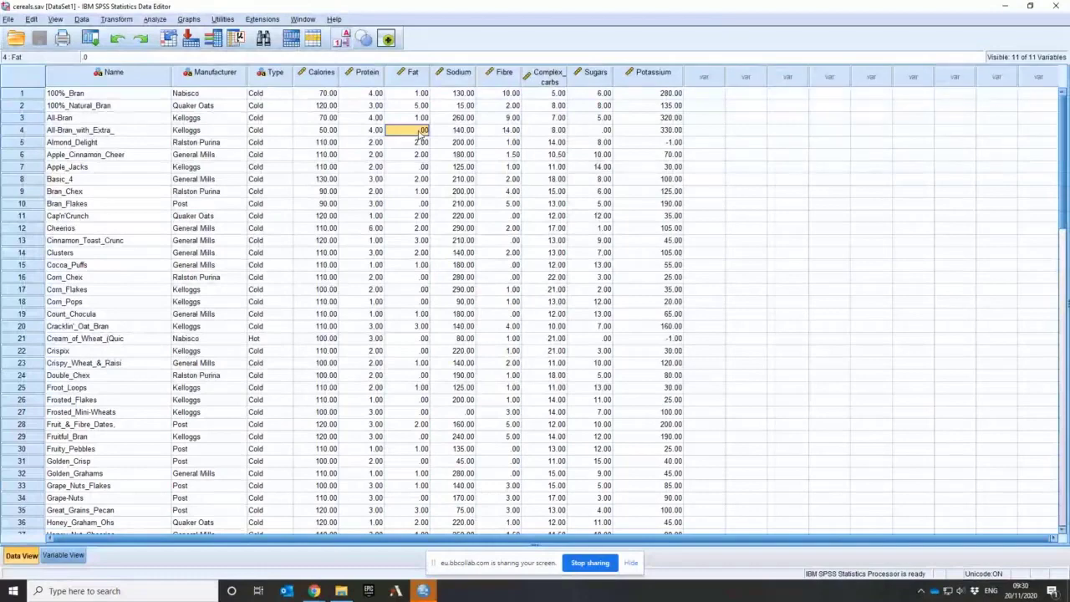
{"action": "left_click", "coordinate": [411, 279]}
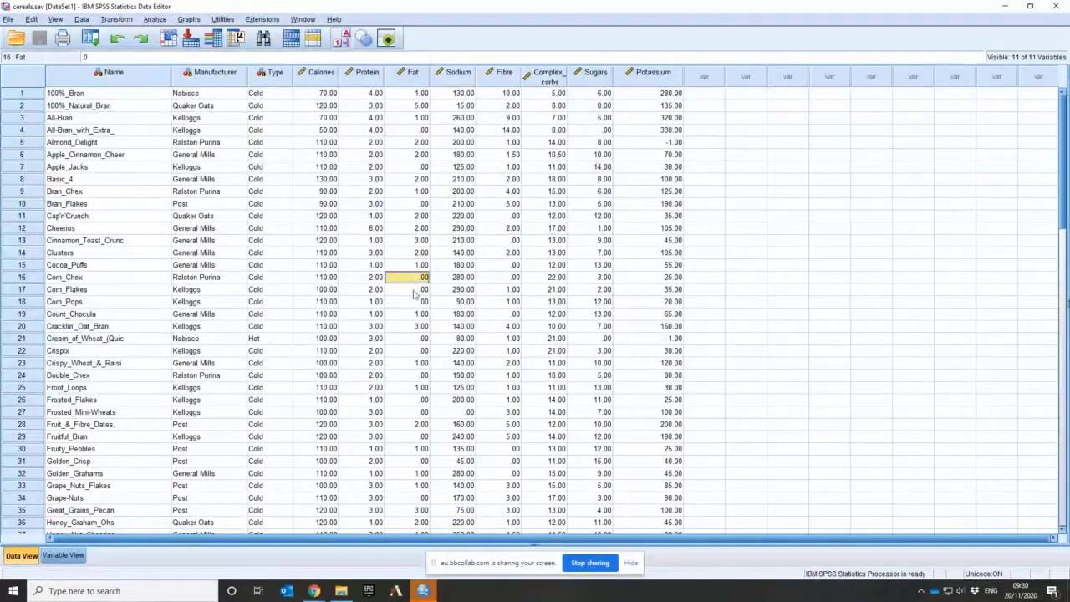
{"action": "left_click", "coordinate": [413, 290]}
{"action": "left_click", "coordinate": [410, 305]}
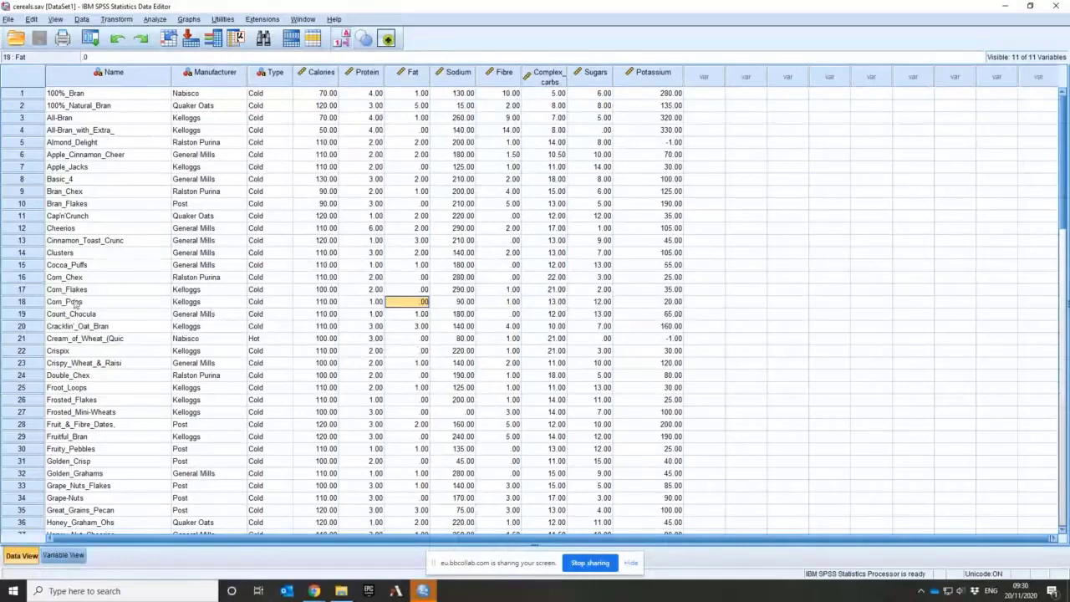
{"action": "left_click", "coordinate": [407, 291]}
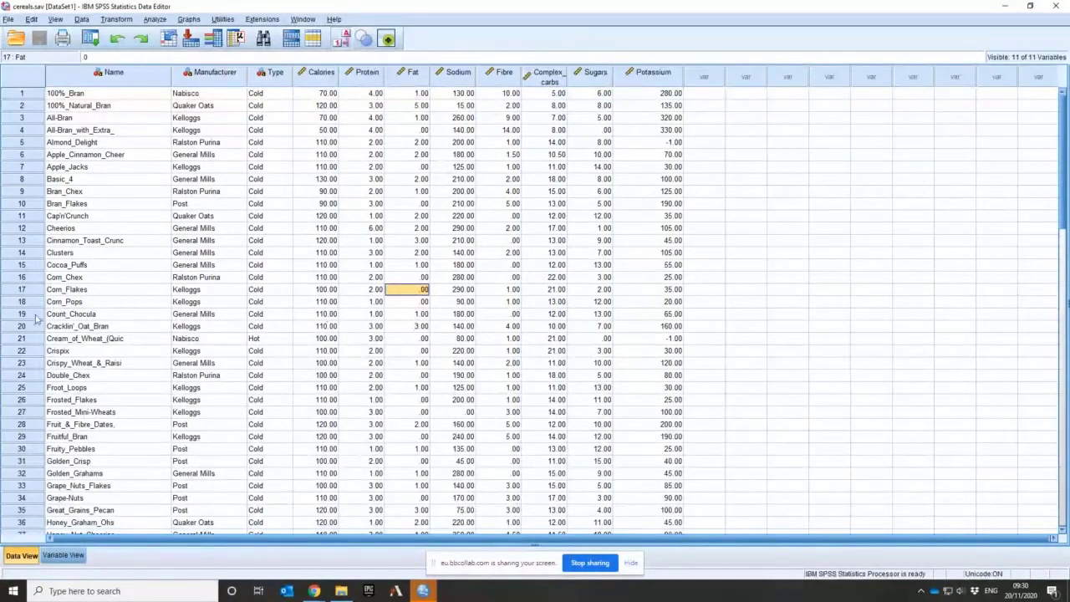
{"action": "left_click", "coordinate": [38, 315]}
{"action": "left_click", "coordinate": [414, 314]}
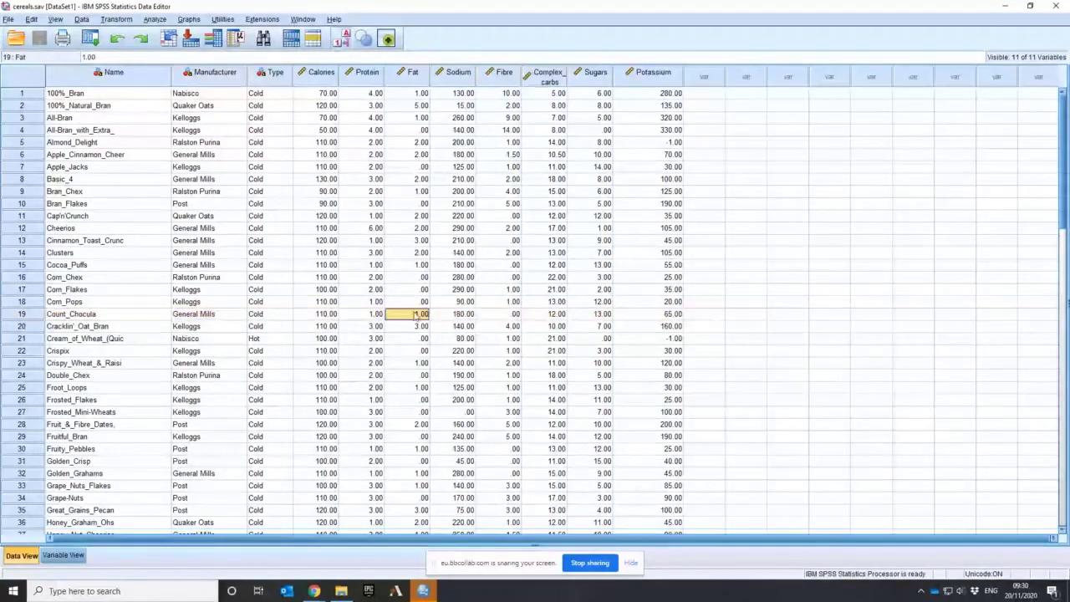
{"action": "left_click", "coordinate": [412, 303]}
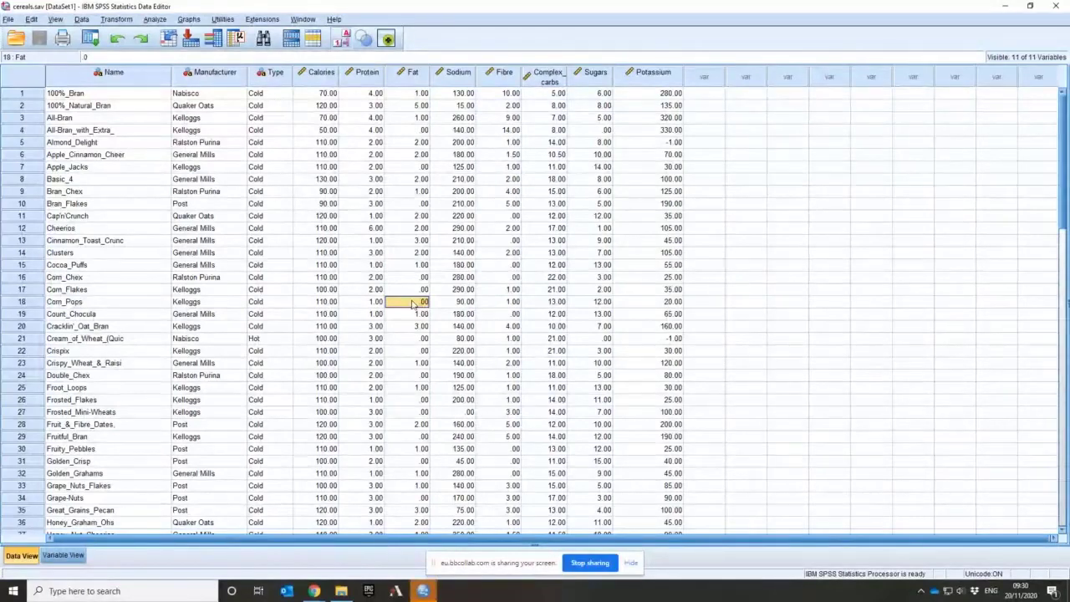
Check the Fat value of Frosted_Mini-Wheats further down the dataset and return to the first cases
{"action": "scroll", "coordinate": [412, 304], "scroll_direction": "down", "scroll_amount": 7}
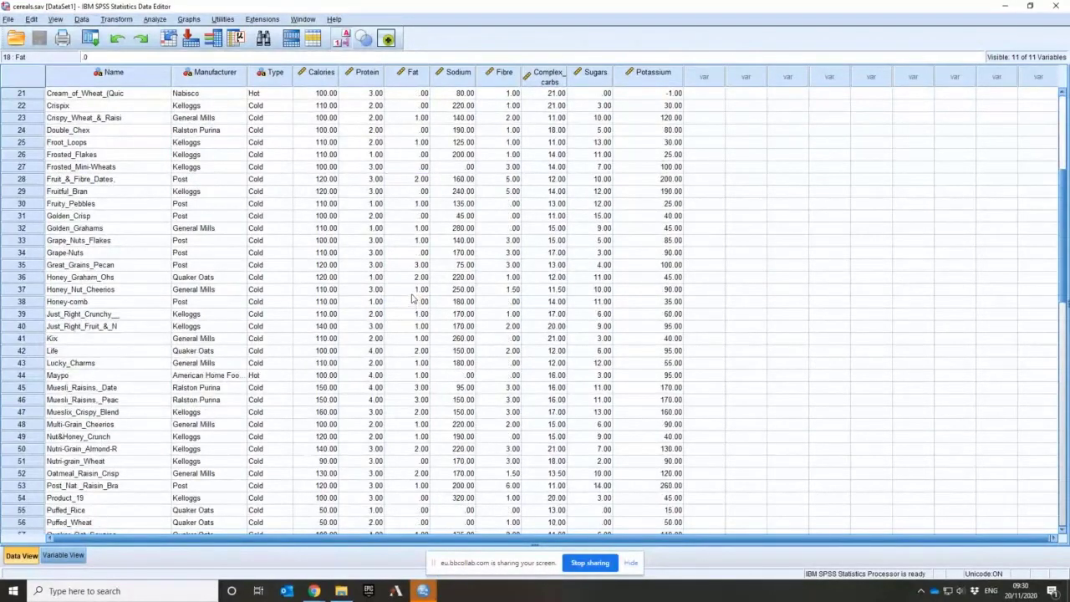
{"action": "left_click", "coordinate": [410, 168]}
{"action": "scroll", "coordinate": [427, 266], "scroll_direction": "up", "scroll_amount": 7}
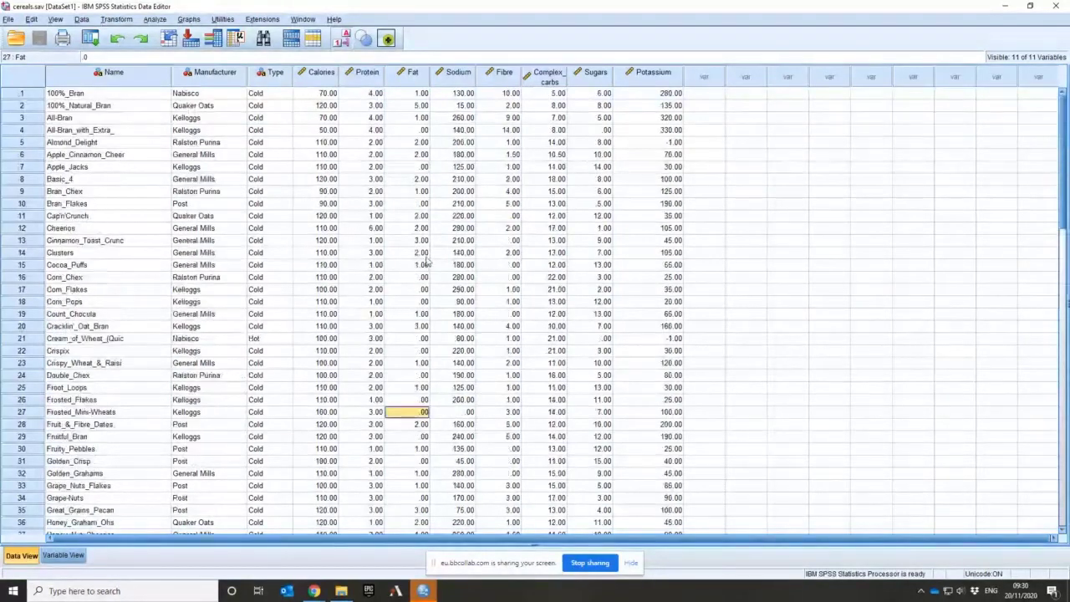
Compare the first cereal's Protein and Fat values with its Sodium value and highlight the whole Sodium variable
{"action": "left_click", "coordinate": [458, 74]}
{"action": "left_click", "coordinate": [409, 93]}
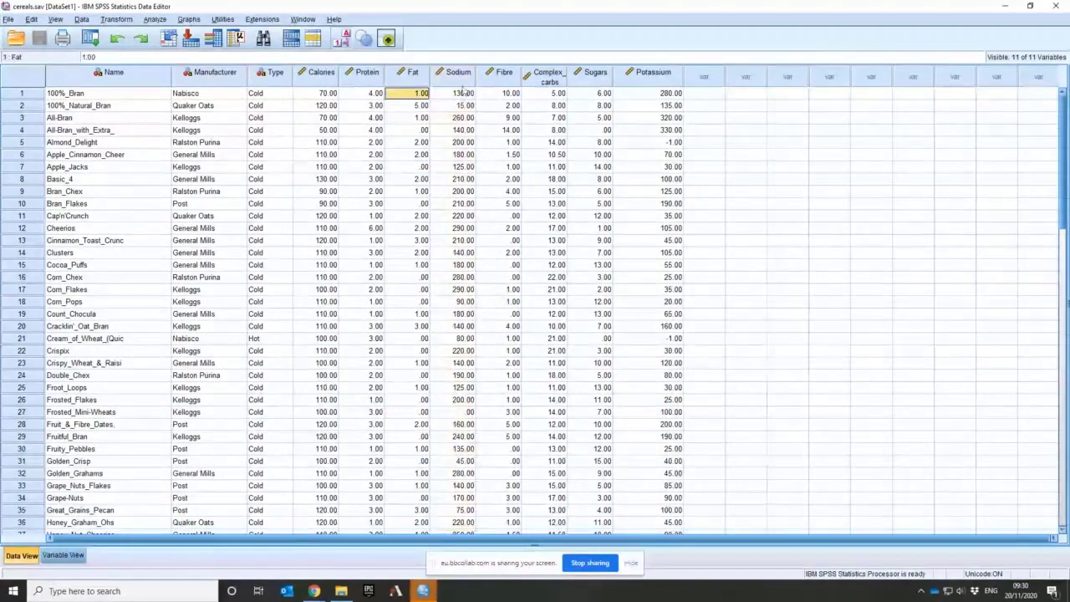
{"action": "left_click", "coordinate": [459, 79]}
{"action": "left_click", "coordinate": [408, 93]}
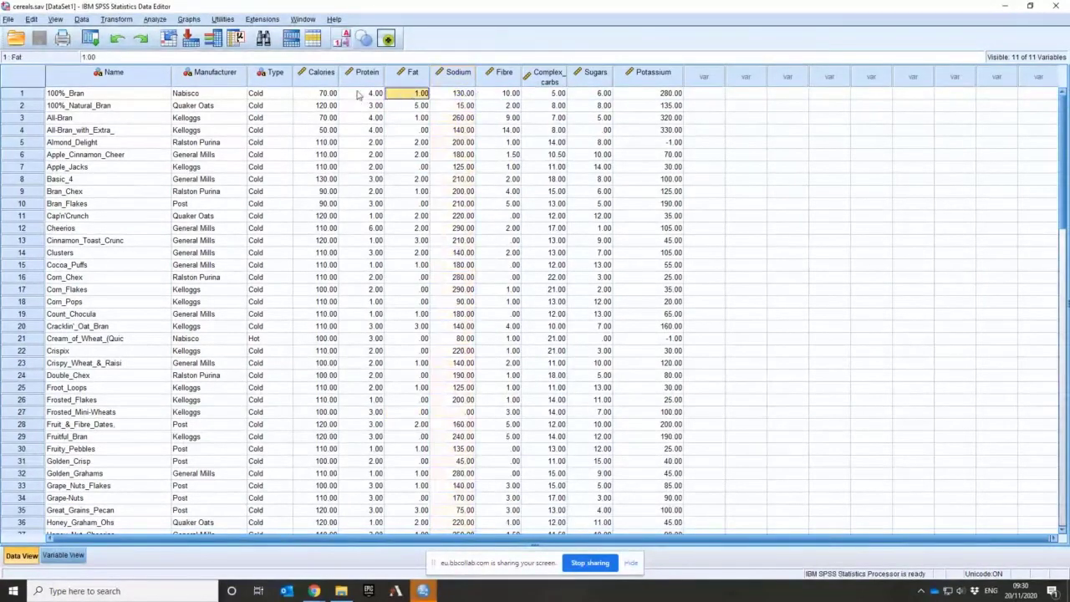
{"action": "left_click", "coordinate": [369, 93]}
{"action": "left_click", "coordinate": [416, 94]}
{"action": "left_click", "coordinate": [458, 77]}
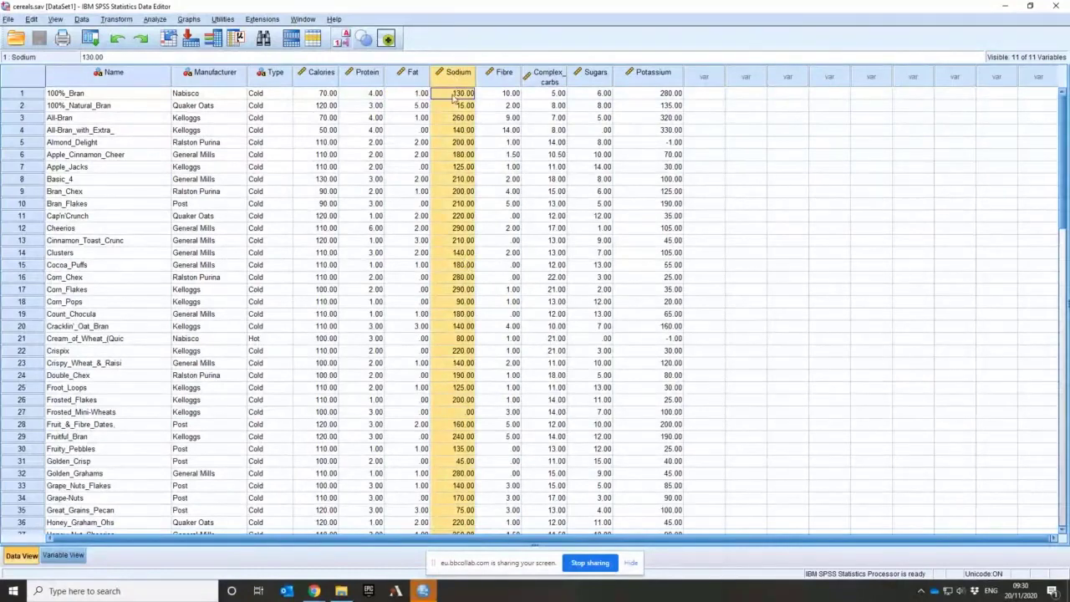
Compare the Sodium values of 100%_Bran and 100%_Natural_Bran
{"action": "left_click", "coordinate": [456, 96]}
{"action": "left_click", "coordinate": [448, 106]}
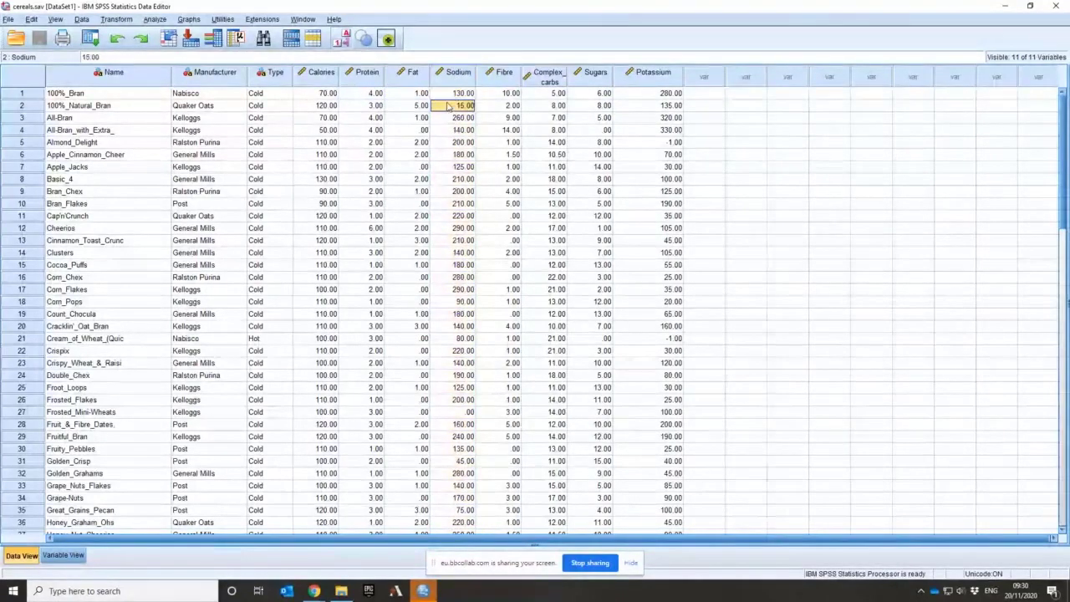
{"action": "left_click", "coordinate": [448, 98]}
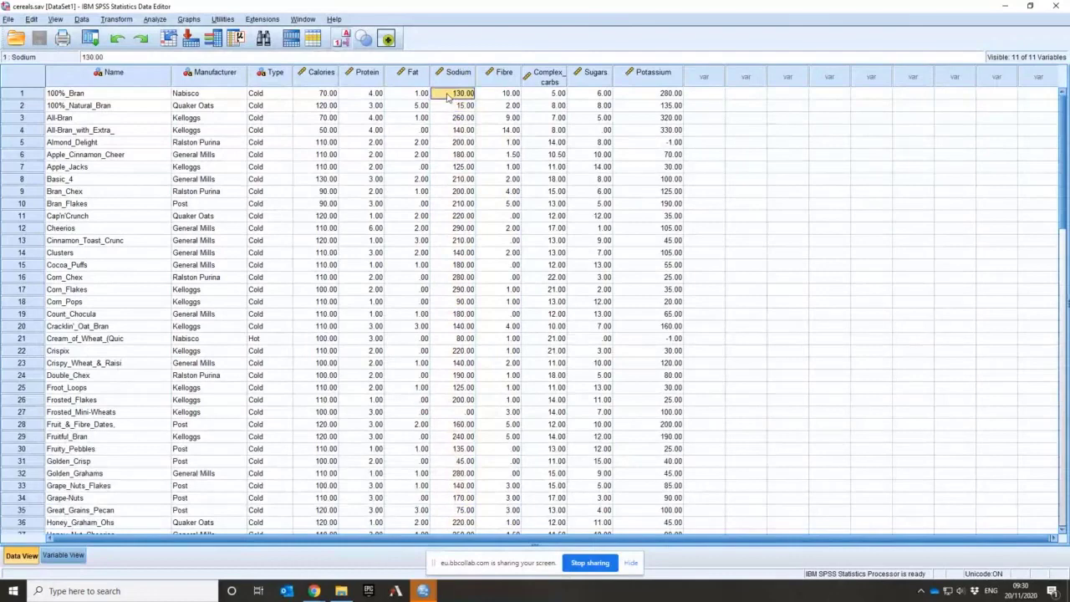
{"action": "left_click", "coordinate": [449, 106]}
{"action": "left_click", "coordinate": [449, 97]}
{"action": "left_click", "coordinate": [451, 109]}
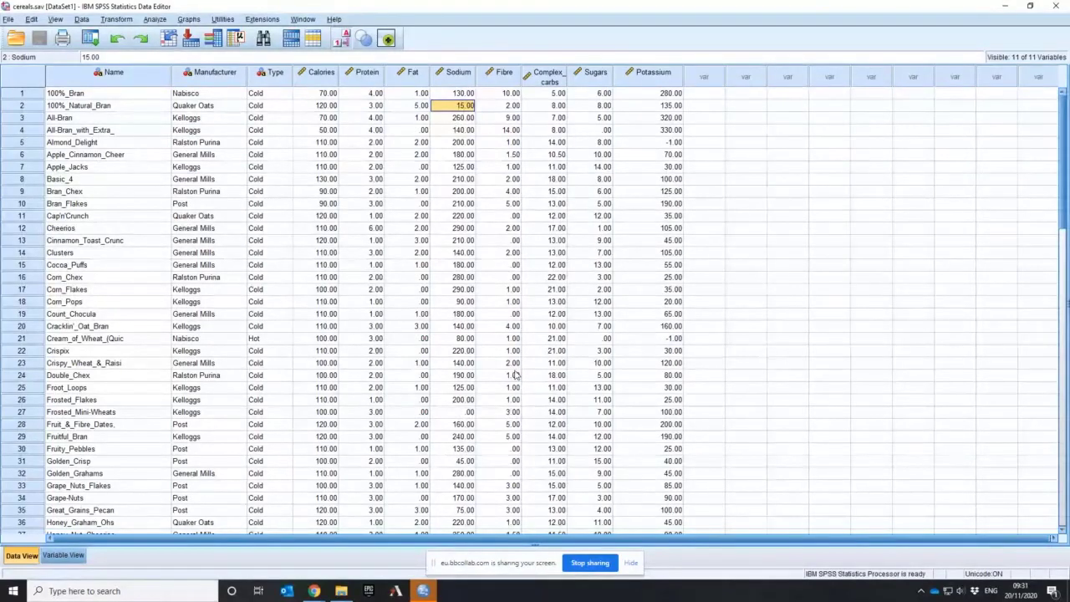
Examine the Sodium values of Frosted_Mini-Wheats, Maypo and Puffed_Rice
{"action": "left_click", "coordinate": [467, 413]}
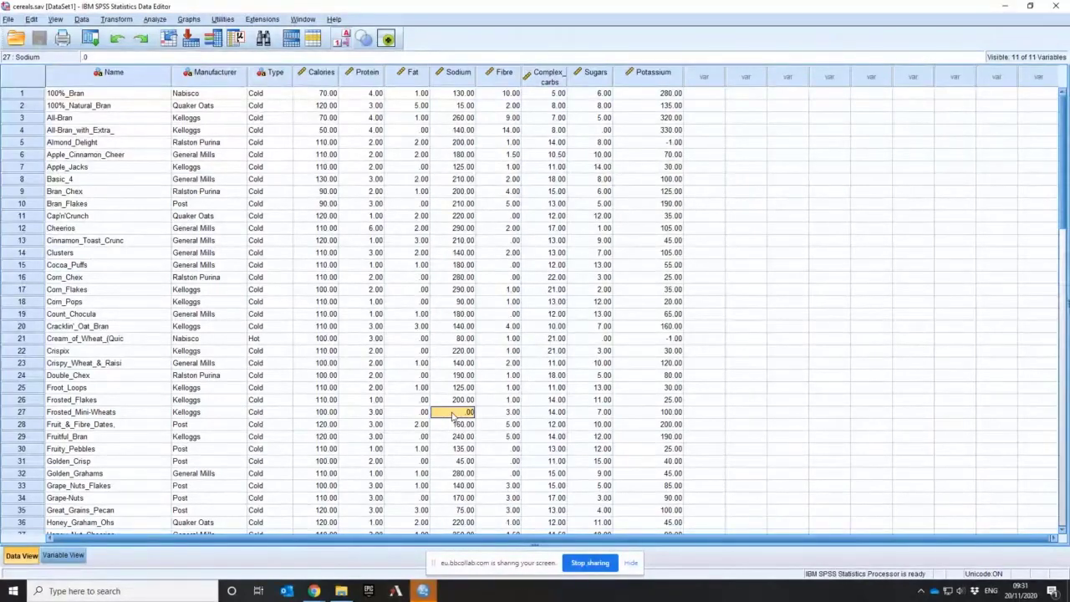
{"action": "scroll", "coordinate": [453, 416], "scroll_direction": "down", "scroll_amount": 3}
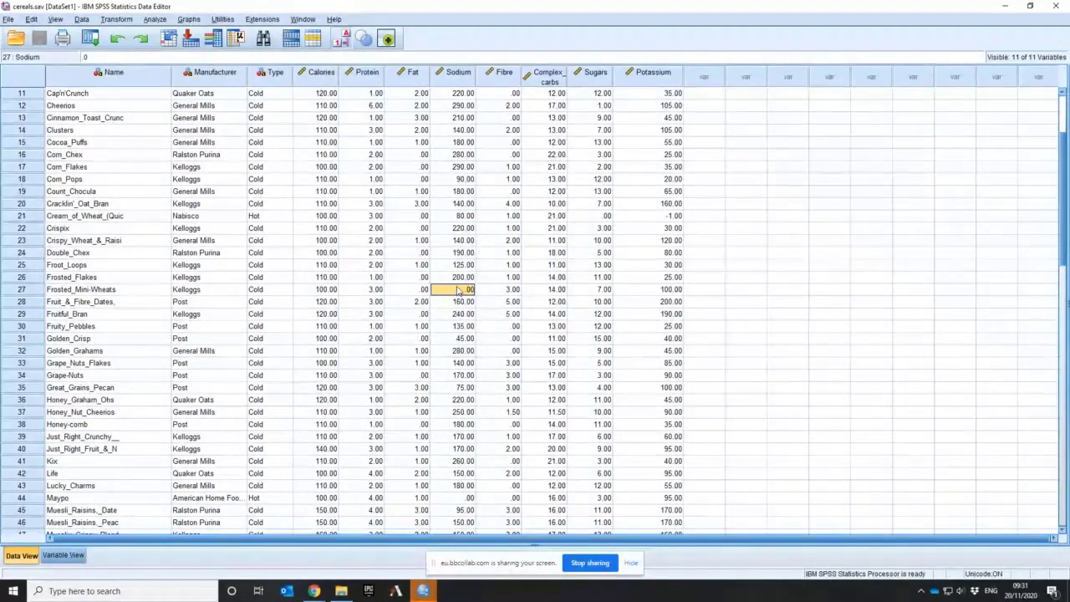
{"action": "left_click", "coordinate": [468, 498]}
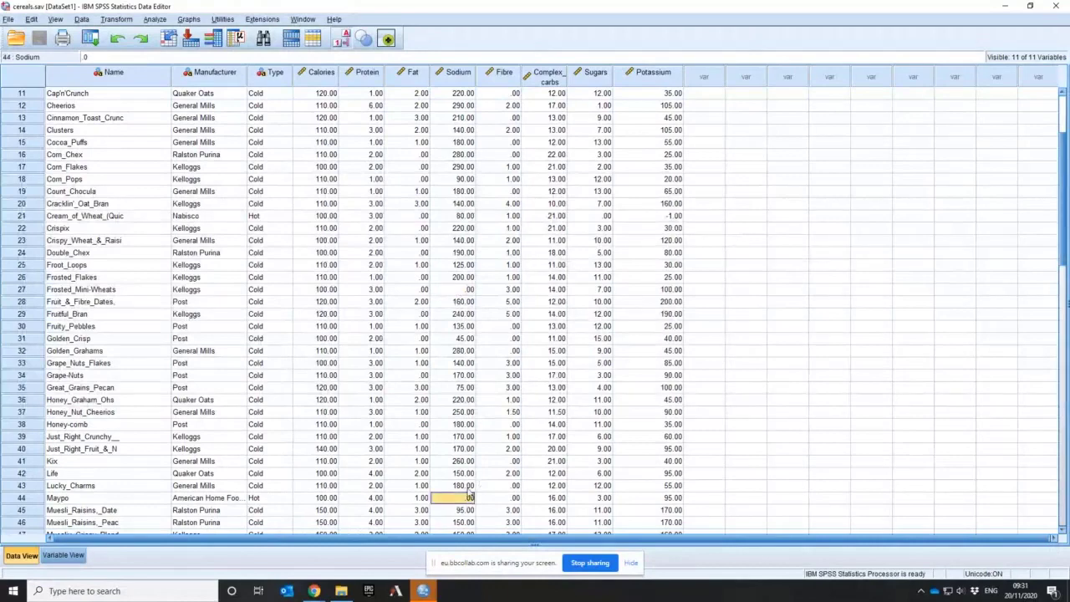
{"action": "scroll", "coordinate": [470, 493], "scroll_direction": "down", "scroll_amount": 3}
{"action": "scroll", "coordinate": [470, 493], "scroll_direction": "down", "scroll_amount": 3}
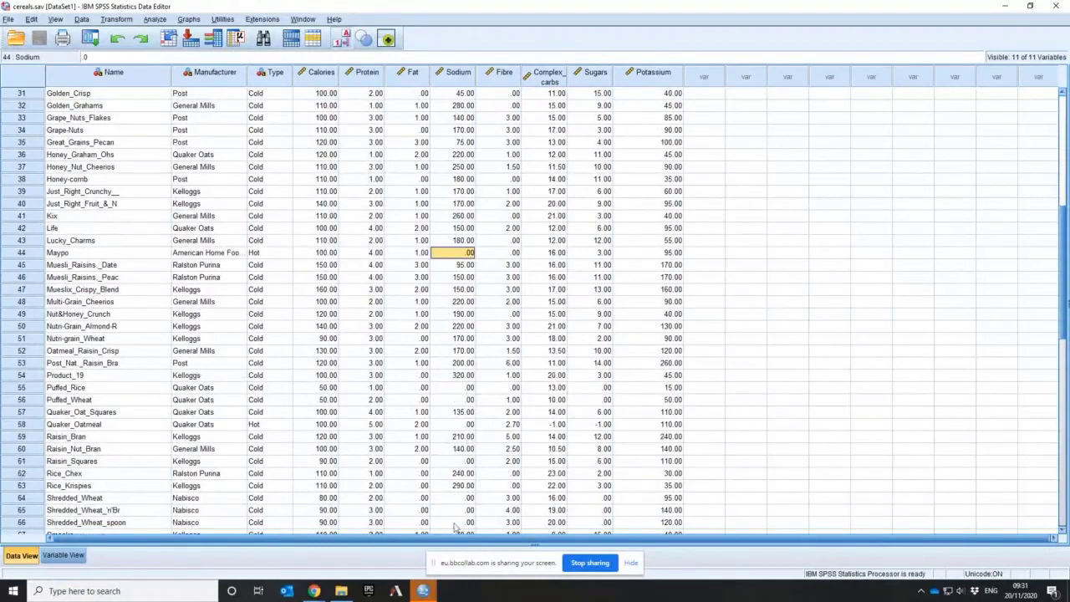
{"action": "left_click", "coordinate": [448, 389]}
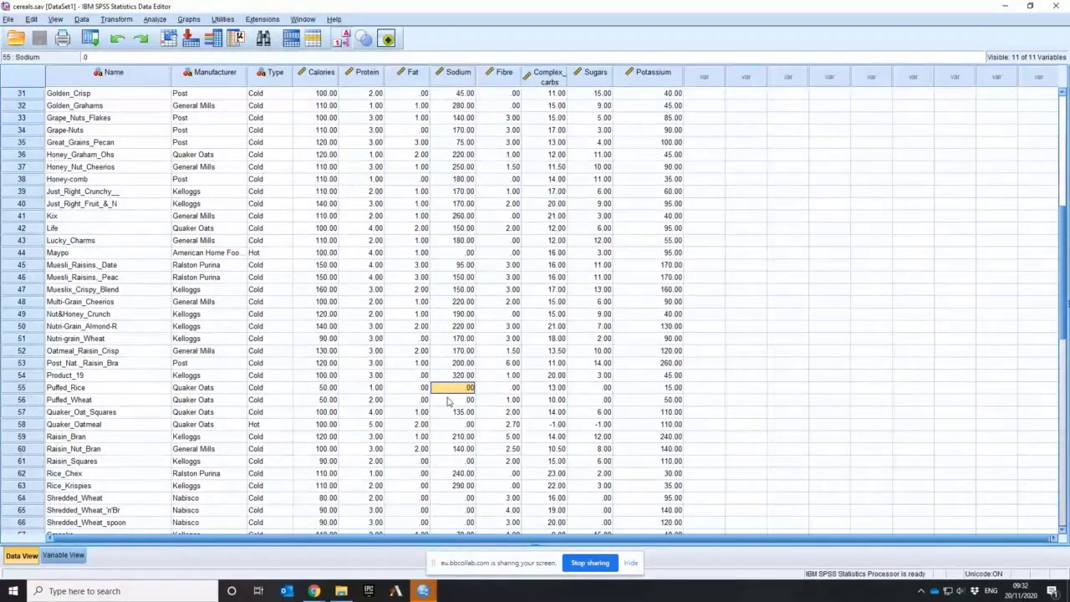
Check the Strawberry_Fruit_Whe case and its Sodium value, look through to the last cereal and return to the first case
{"action": "scroll", "coordinate": [448, 402], "scroll_direction": "down", "scroll_amount": 3}
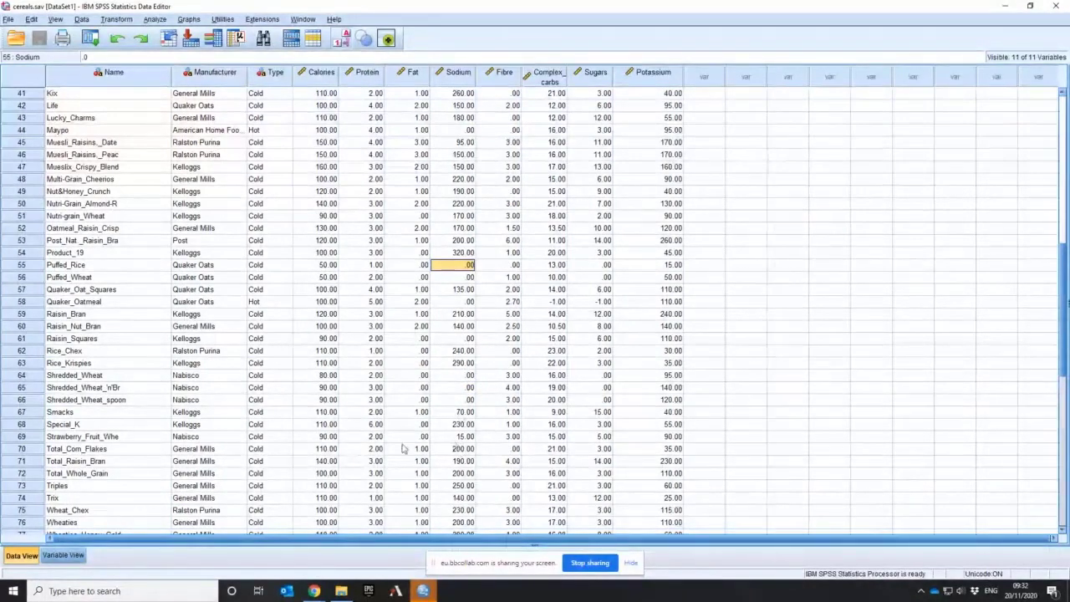
{"action": "left_click", "coordinate": [28, 437]}
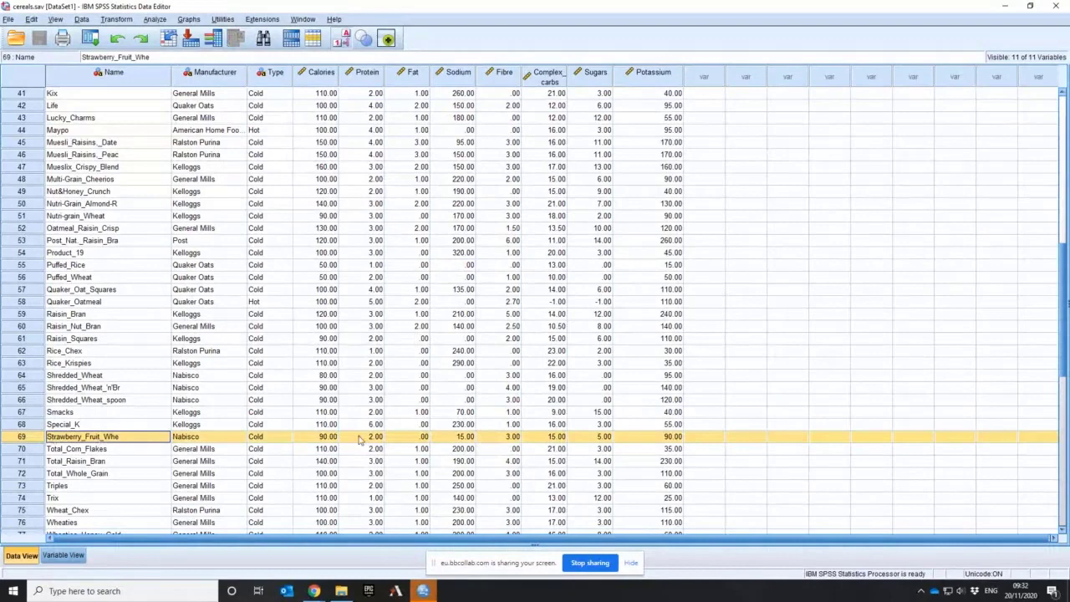
{"action": "left_click", "coordinate": [452, 436]}
{"action": "scroll", "coordinate": [473, 444], "scroll_direction": "down", "scroll_amount": 3}
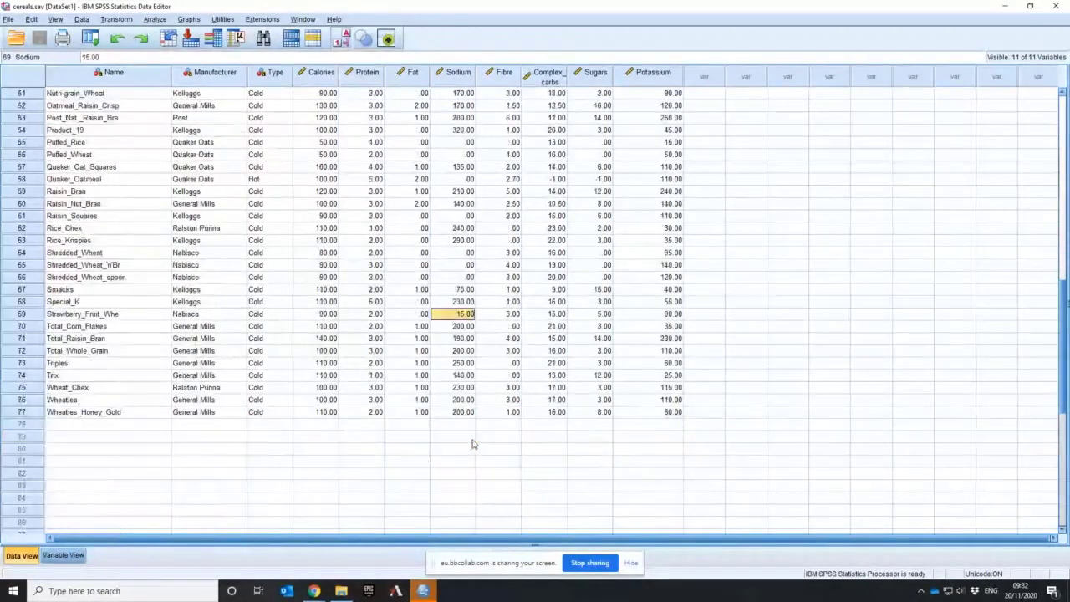
{"action": "scroll", "coordinate": [473, 445], "scroll_direction": "up", "scroll_amount": 9}
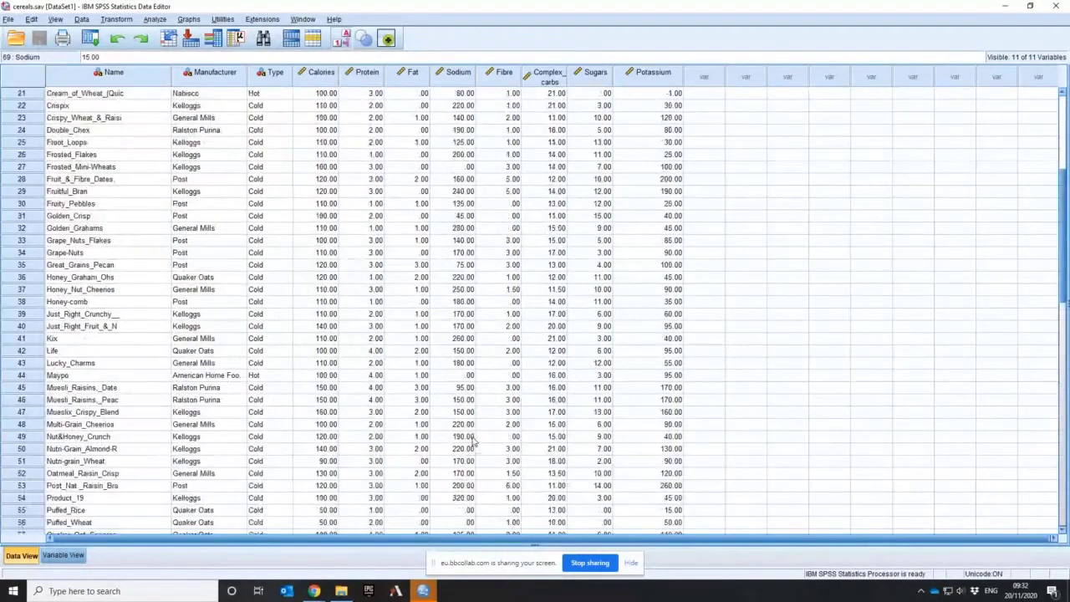
{"action": "scroll", "coordinate": [472, 441], "scroll_direction": "up", "scroll_amount": 7}
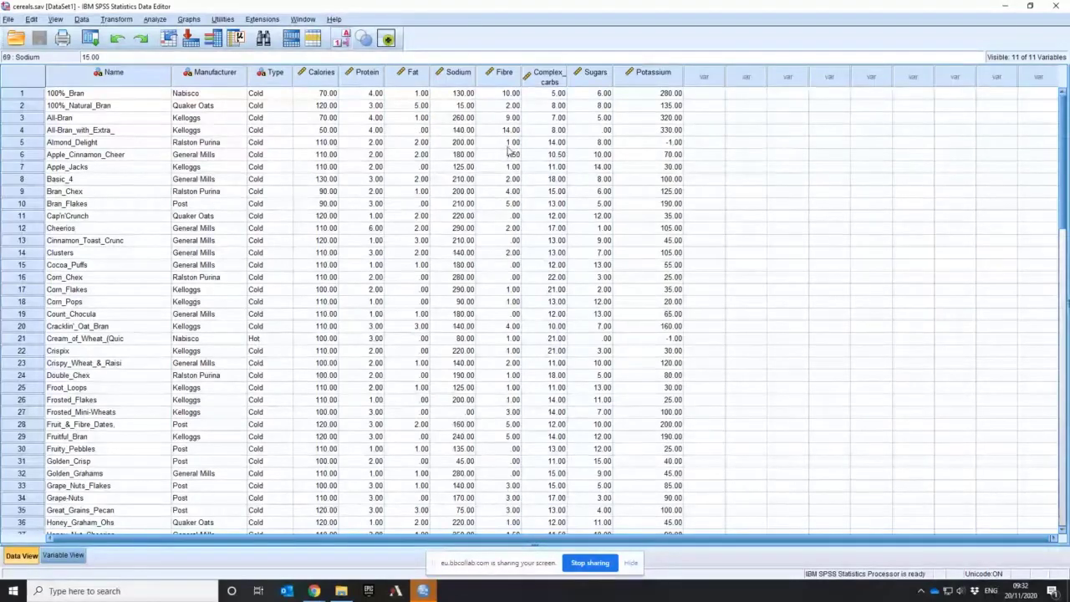
Examine the Fibre values of Cap'n'Crunch and Cocoa_Puffs, then those down to the last cereal, and return to the first case
{"action": "left_click", "coordinate": [510, 218]}
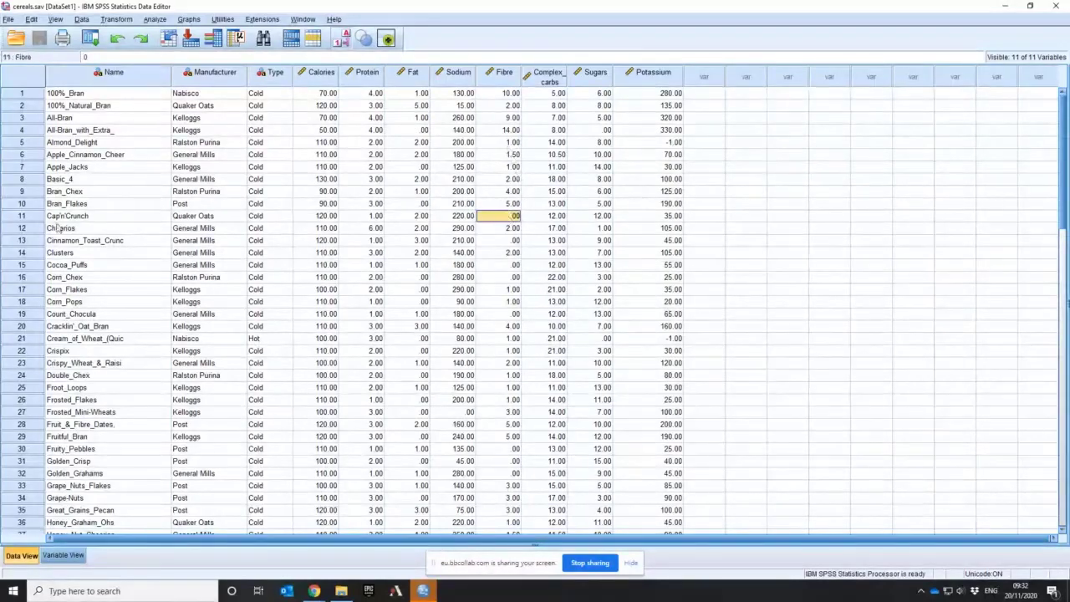
{"action": "left_click", "coordinate": [34, 219]}
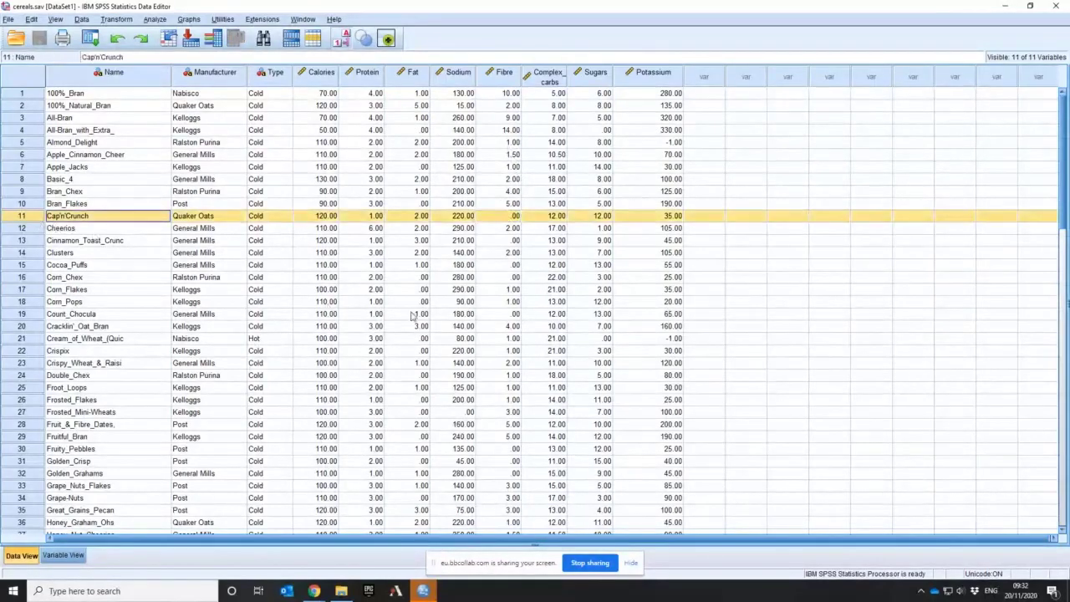
{"action": "left_click", "coordinate": [504, 266]}
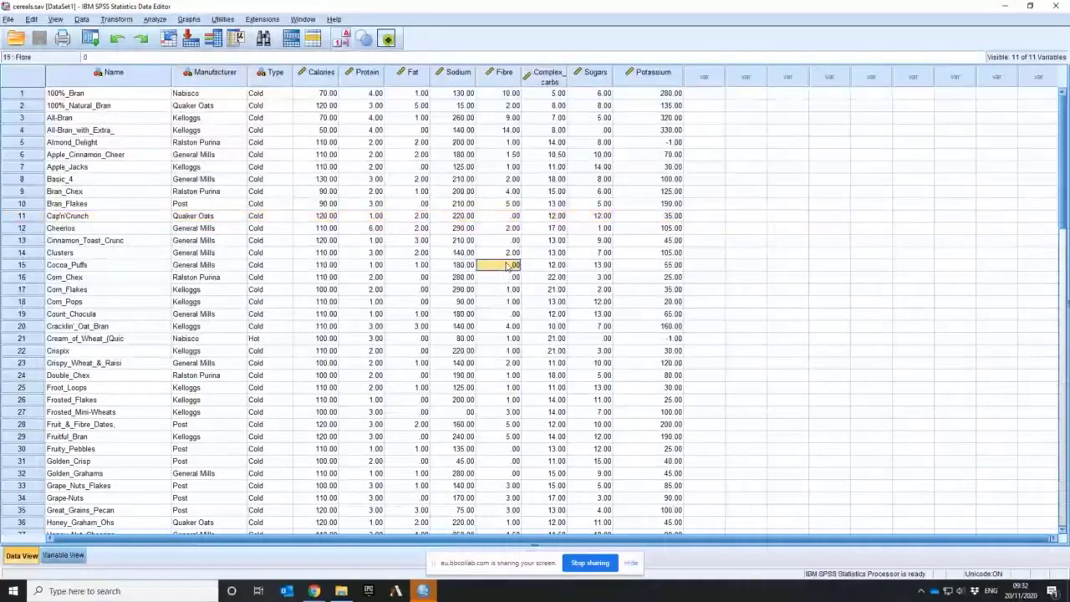
{"action": "left_click", "coordinate": [31, 266]}
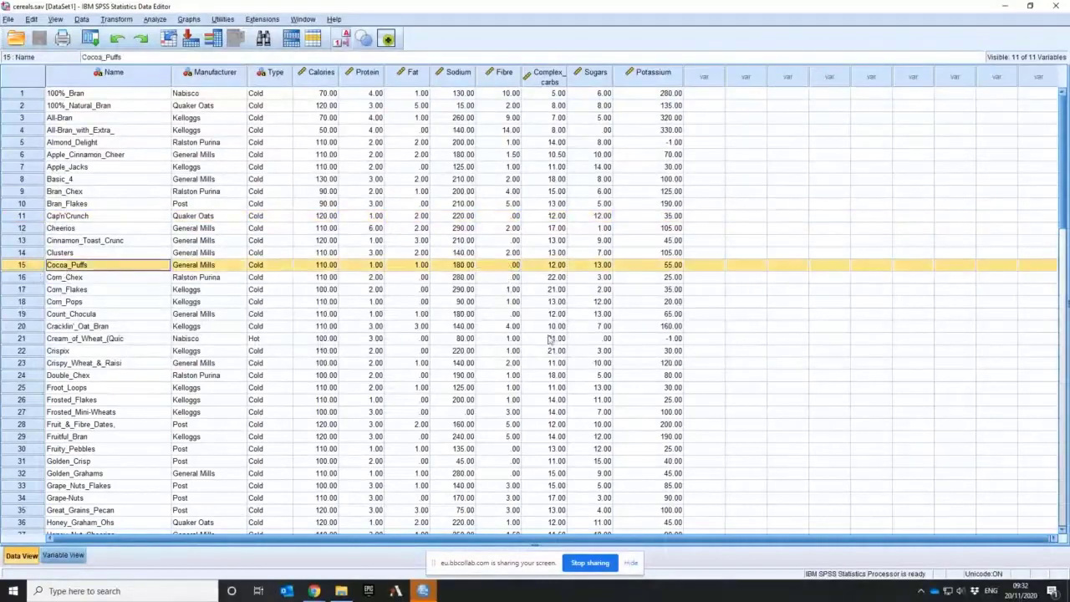
{"action": "left_click", "coordinate": [505, 265]}
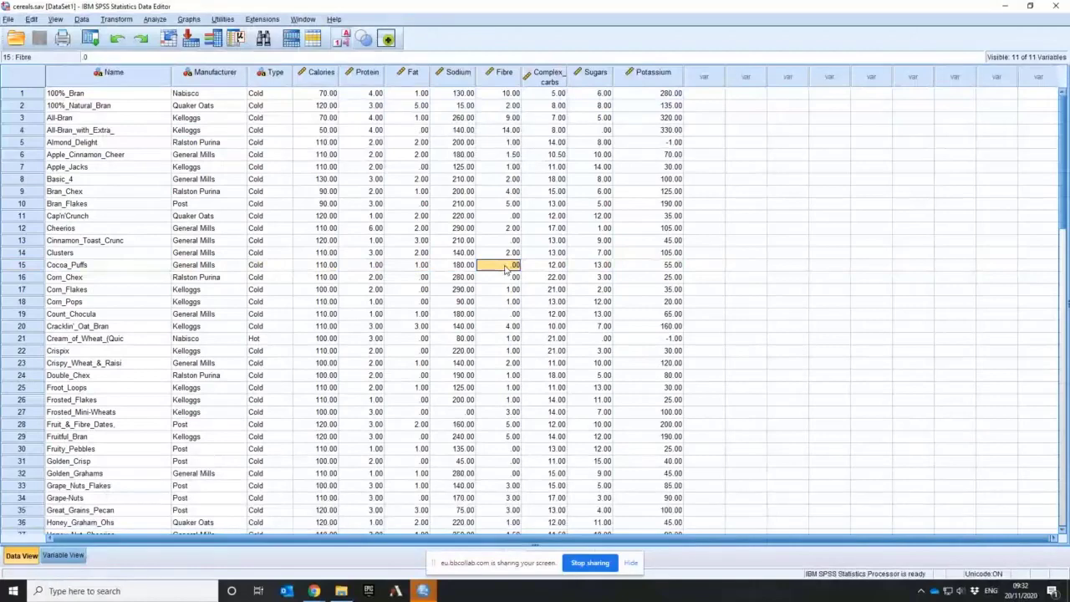
{"action": "scroll", "coordinate": [505, 267], "scroll_direction": "down", "scroll_amount": 15}
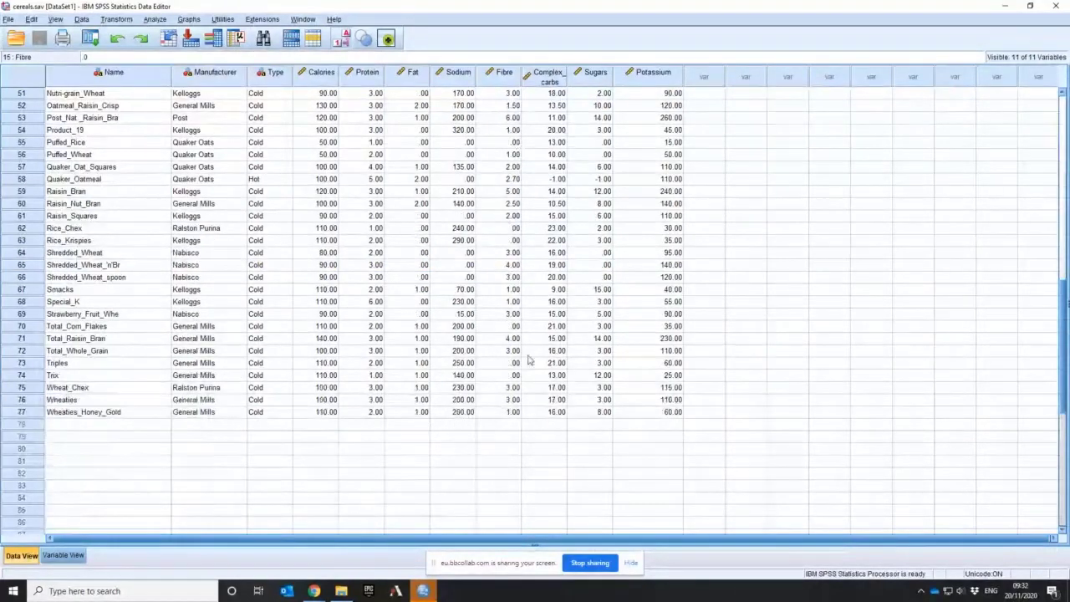
{"action": "scroll", "coordinate": [511, 357], "scroll_direction": "up", "scroll_amount": 15}
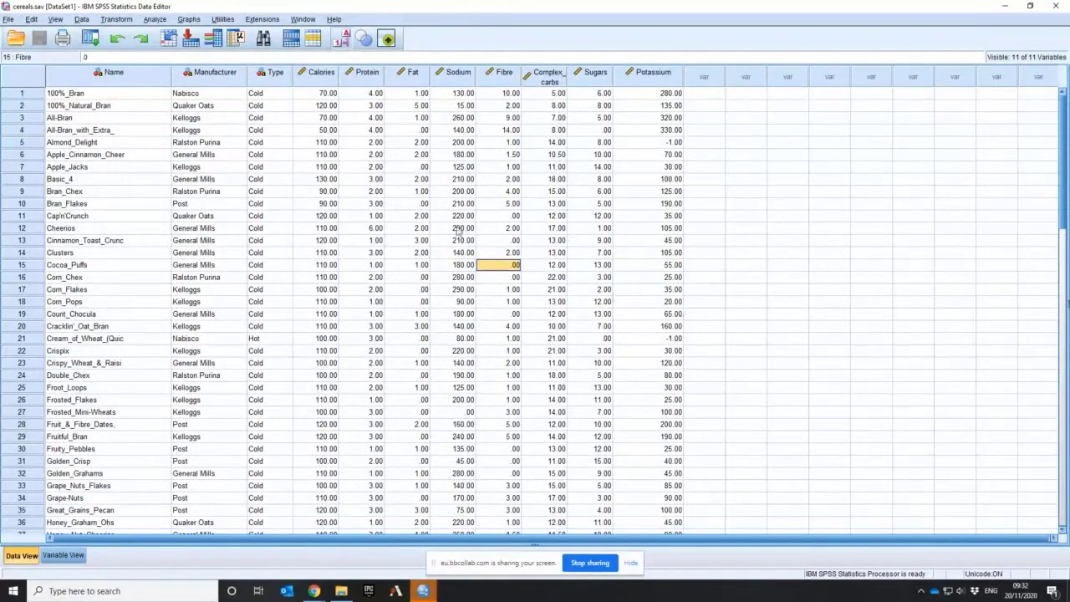
Examine the Complex_carbs values from the first case downward, checking Nutri-Grain_Almond-R and Quaker_Oatmeal
{"action": "left_click", "coordinate": [550, 266]}
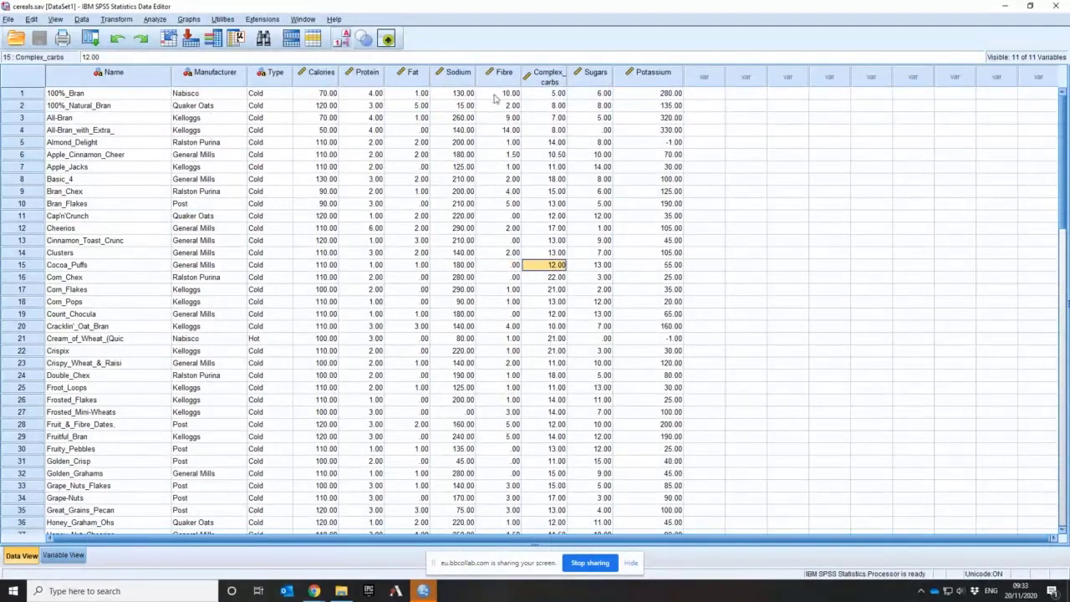
{"action": "left_click", "coordinate": [550, 76]}
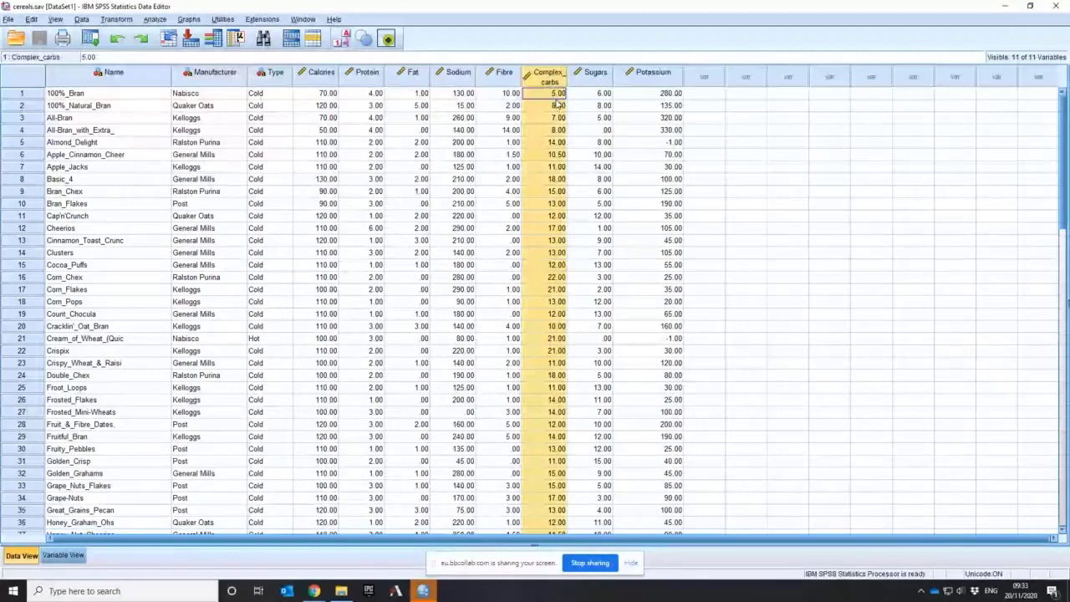
{"action": "left_click", "coordinate": [556, 99]}
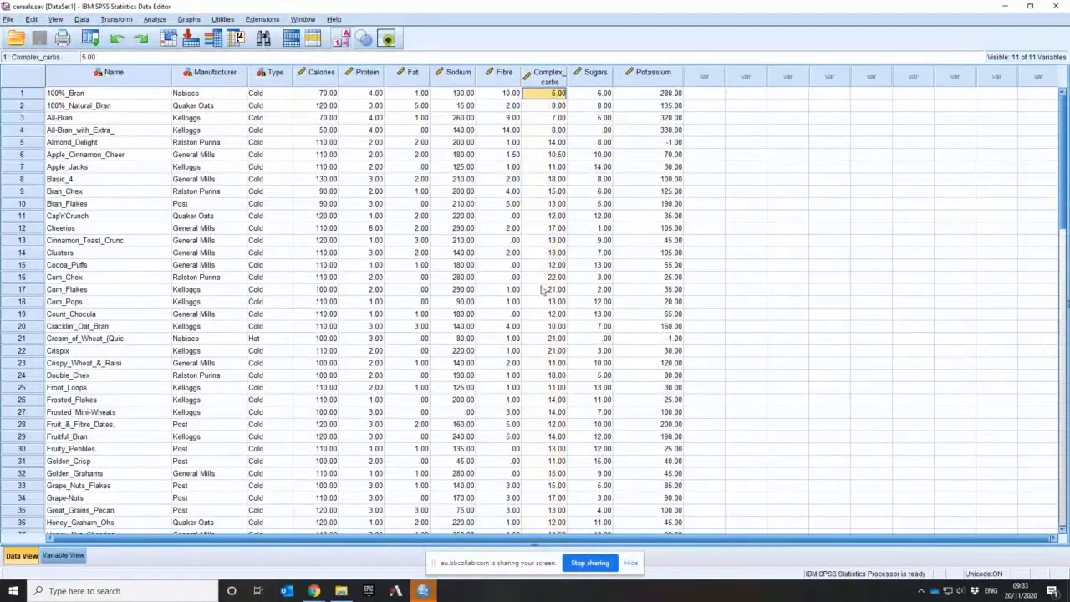
{"action": "scroll", "coordinate": [551, 302], "scroll_direction": "down", "scroll_amount": 10}
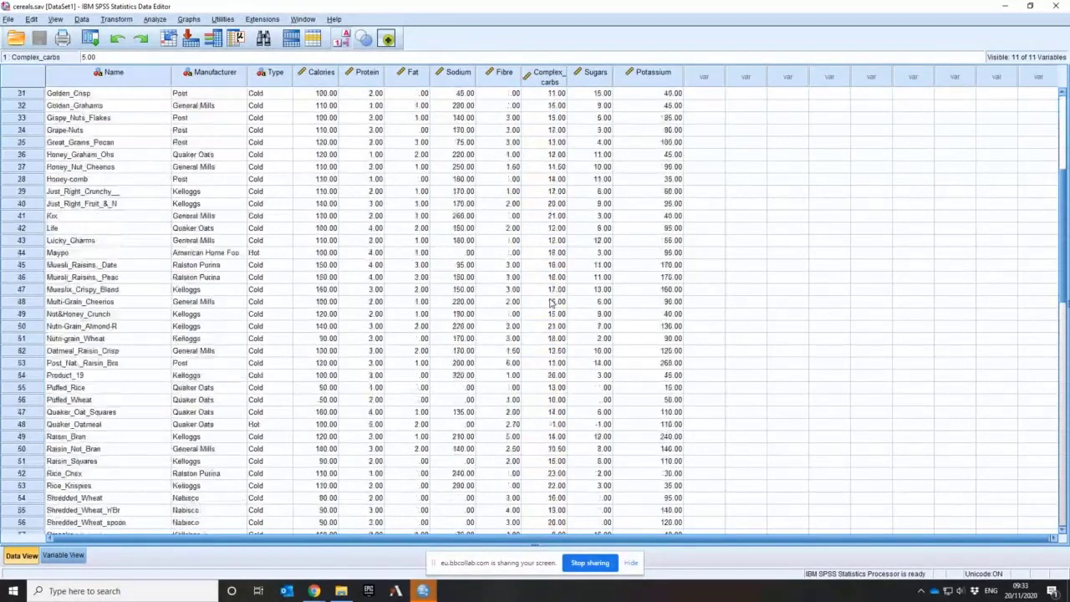
{"action": "left_click", "coordinate": [556, 326]}
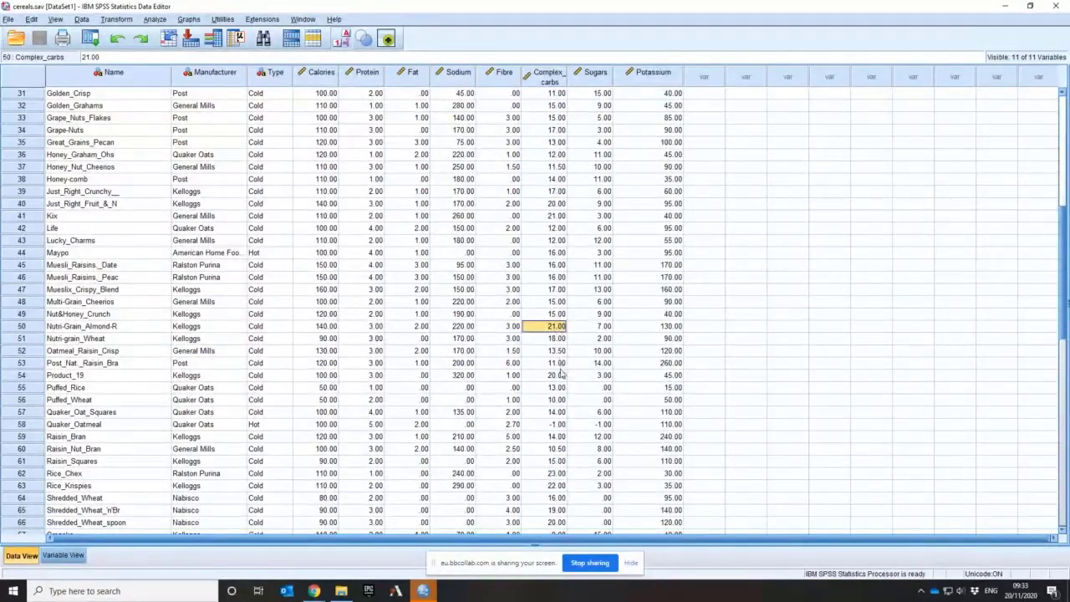
{"action": "left_click", "coordinate": [556, 424]}
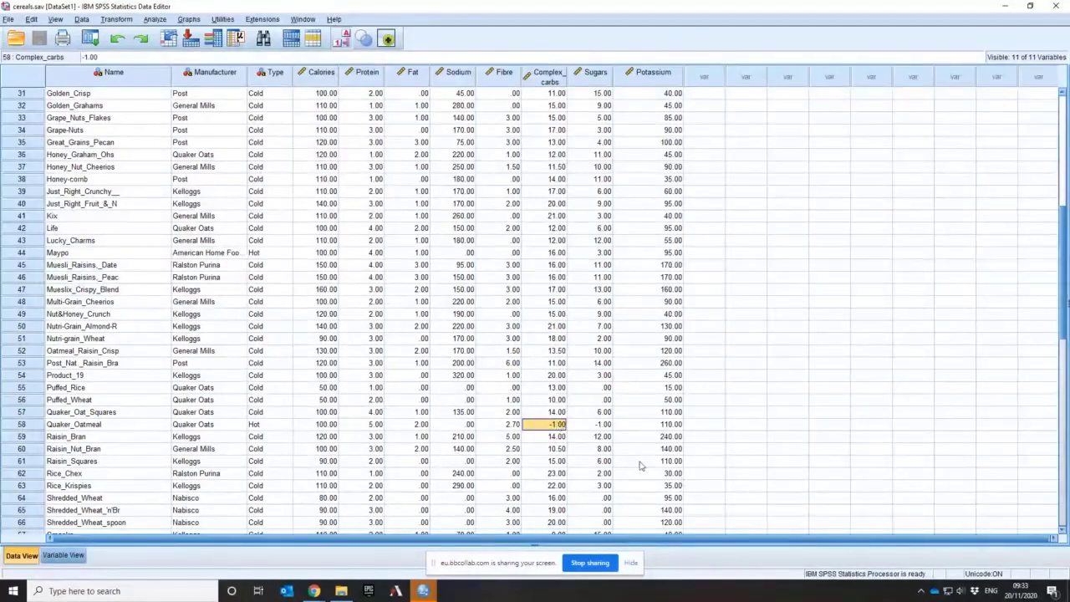
{"action": "scroll", "coordinate": [640, 465], "scroll_direction": "down", "scroll_amount": 3}
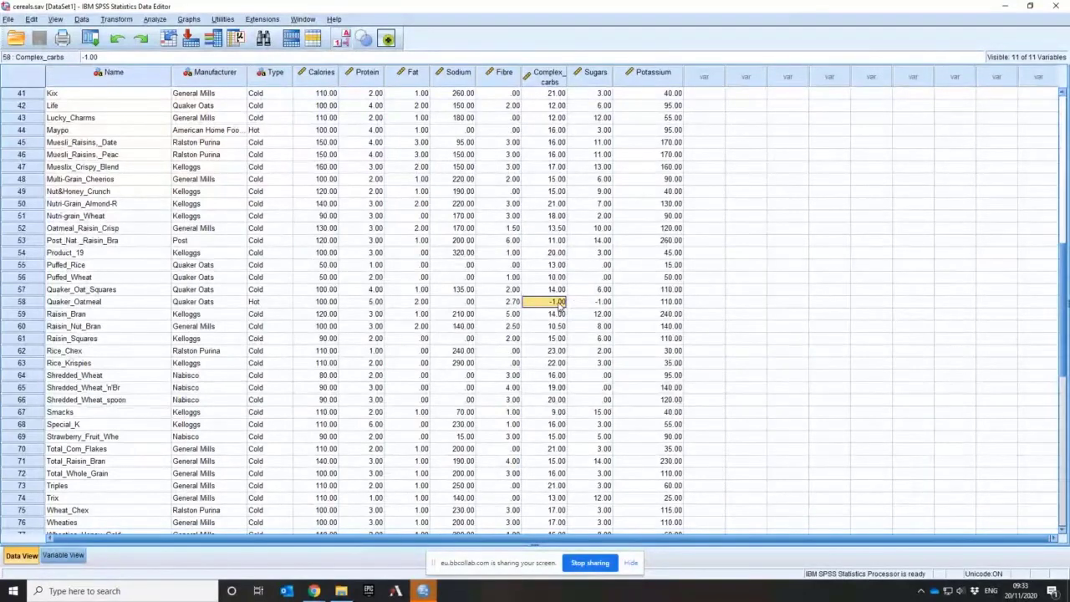
Define -1 as a discrete missing value for the Complex_carbs variable
{"action": "left_click", "coordinate": [65, 557]}
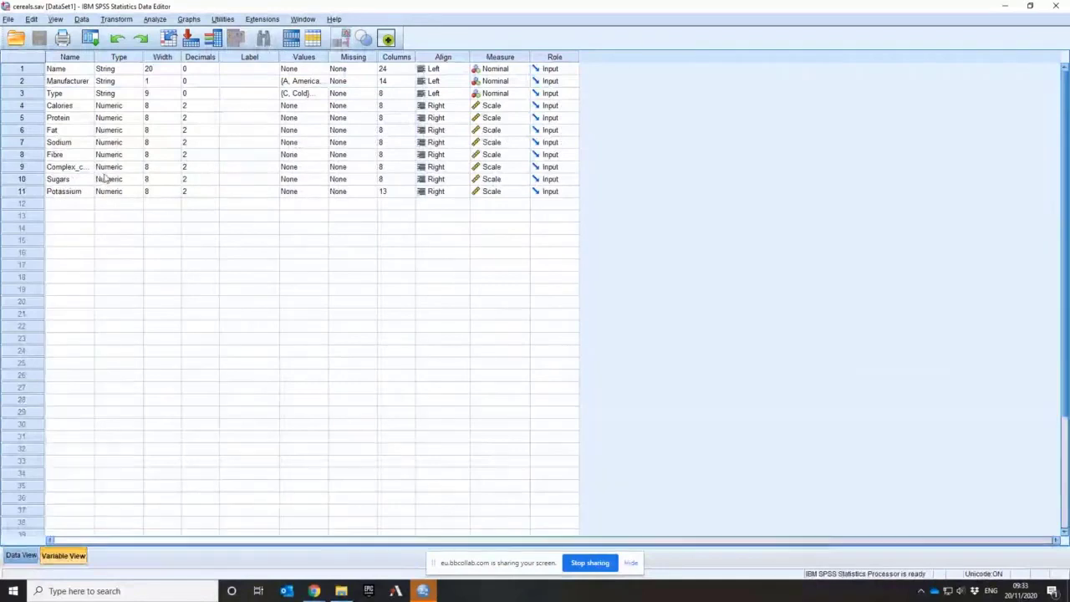
{"action": "left_click", "coordinate": [345, 170]}
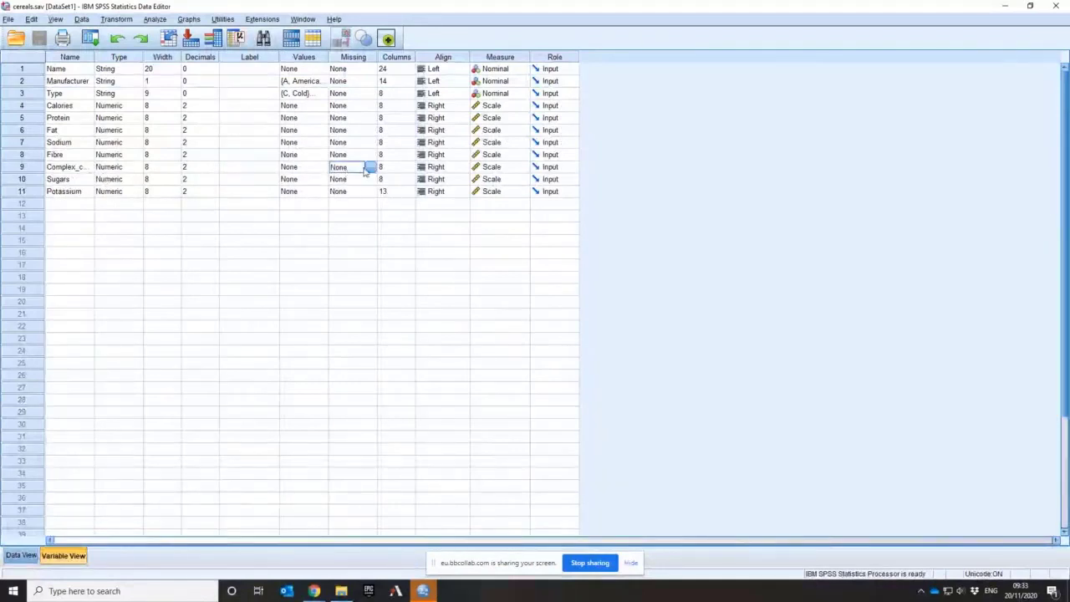
{"action": "left_click", "coordinate": [369, 168]}
{"action": "left_click", "coordinate": [485, 264]}
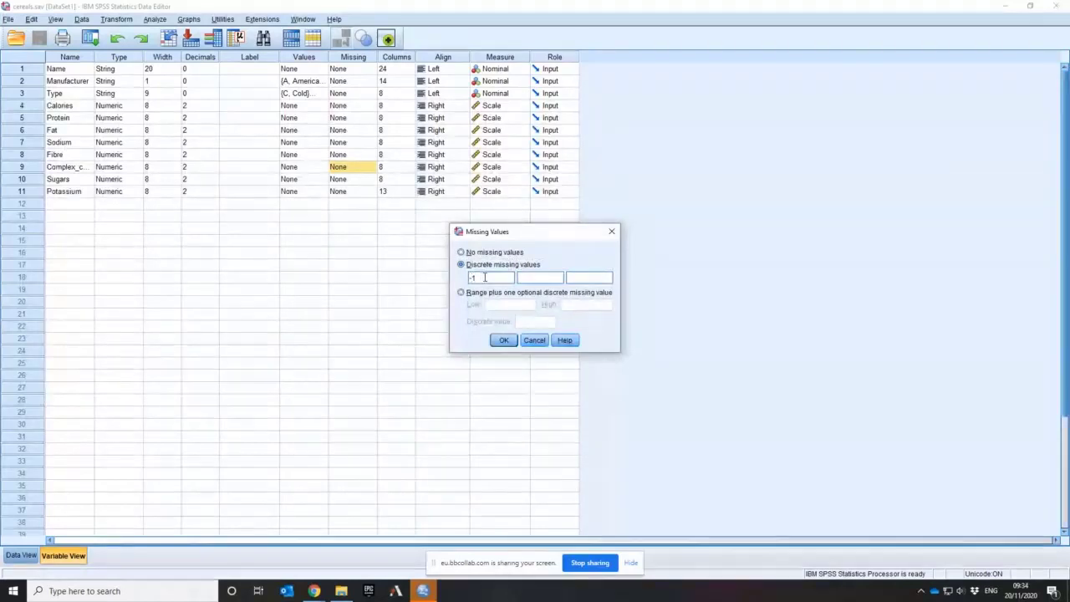
{"action": "left_click", "coordinate": [506, 340]}
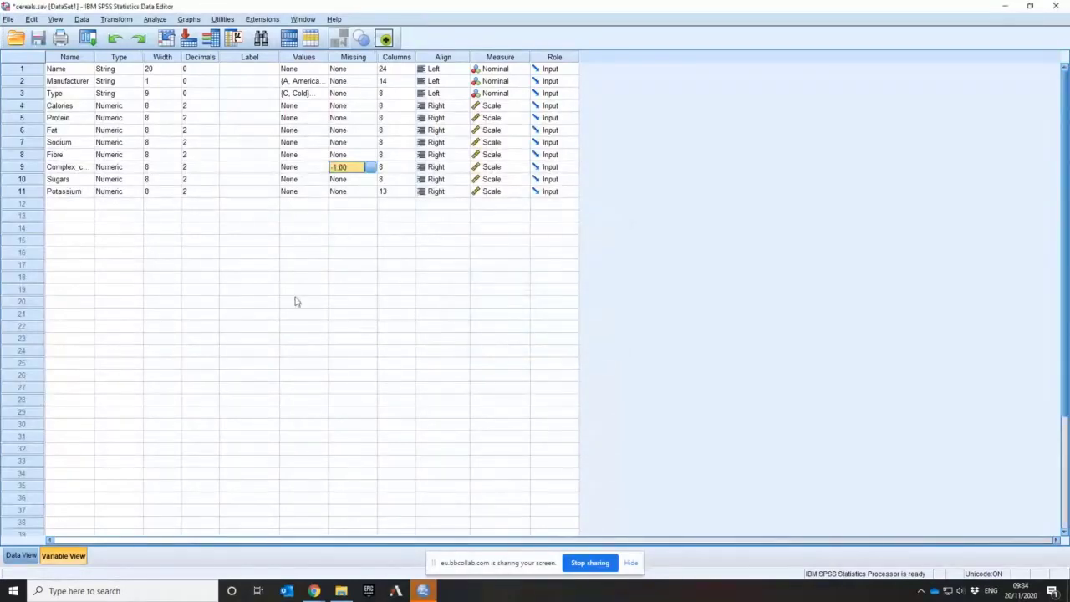
Check the Sugars data for the same code and define -1 as a discrete missing value for the Sugars variable
{"action": "left_click", "coordinate": [17, 556]}
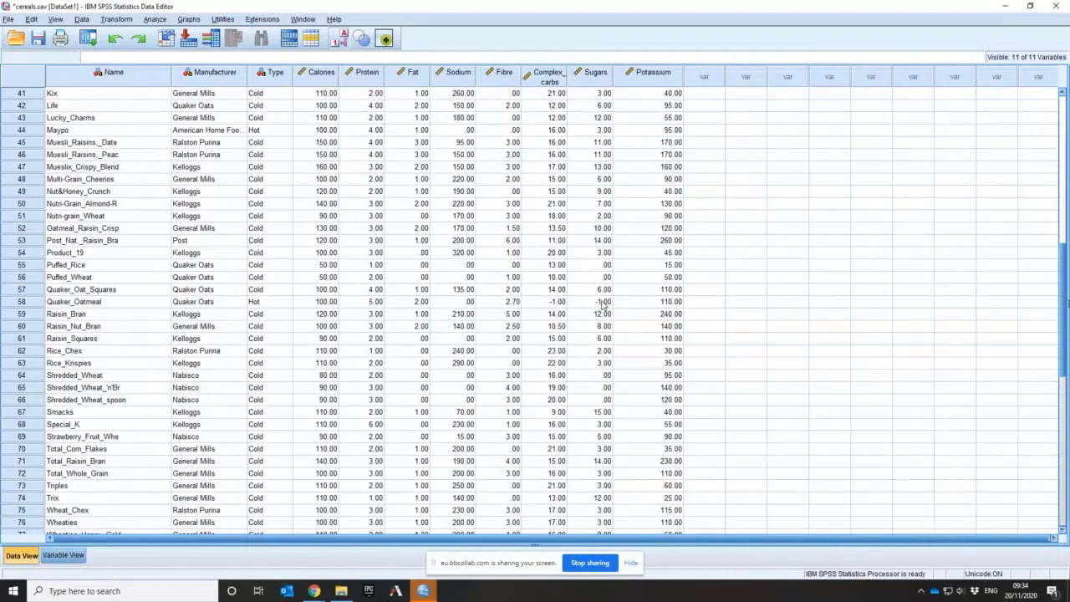
{"action": "left_click", "coordinate": [64, 556]}
{"action": "left_click", "coordinate": [347, 179]}
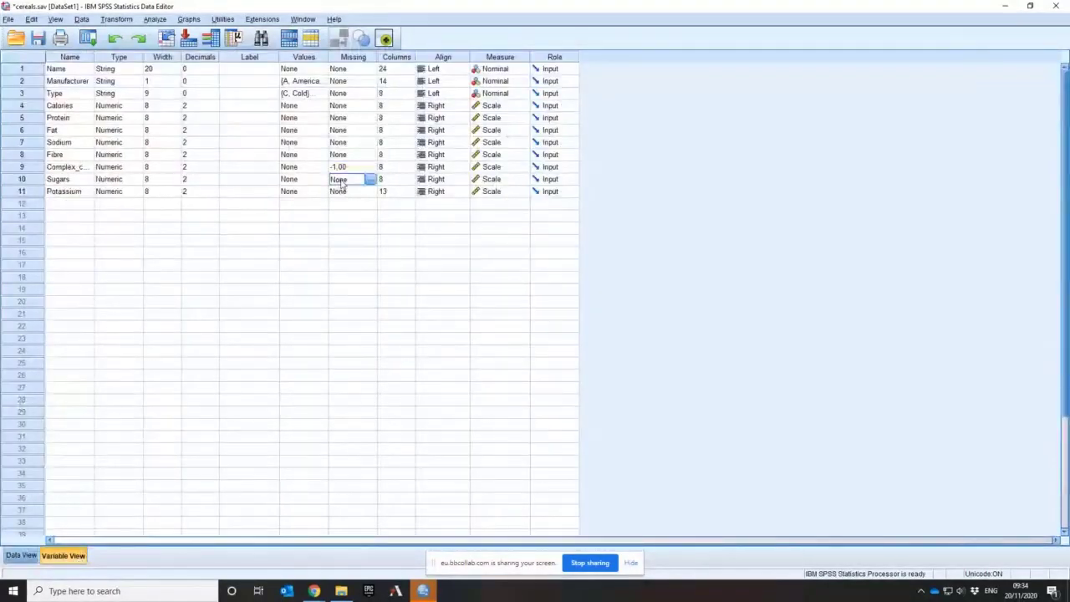
{"action": "left_click", "coordinate": [370, 180]}
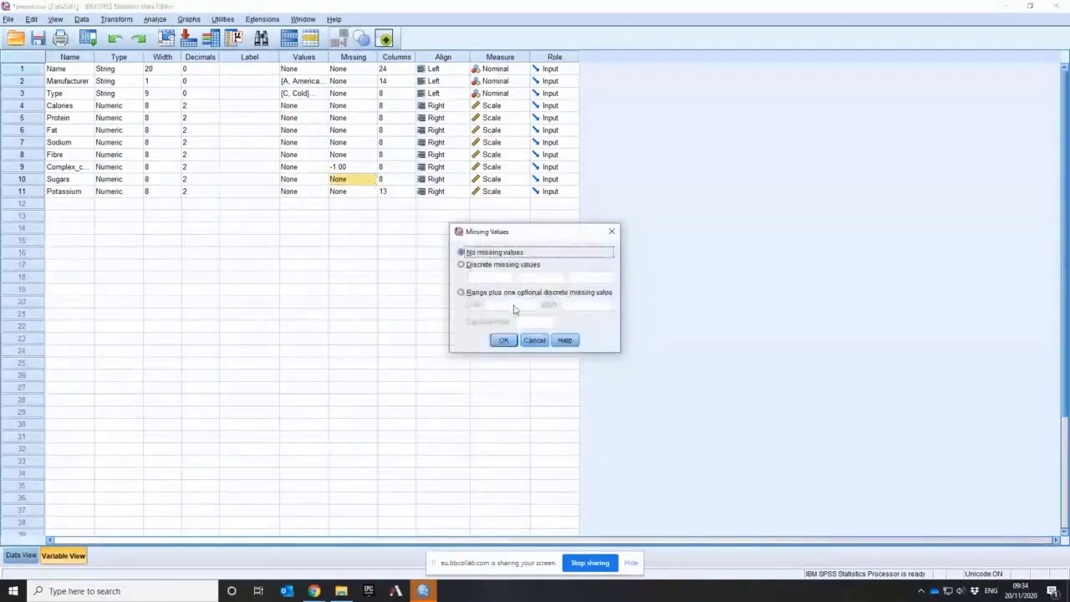
{"action": "left_click", "coordinate": [461, 265]}
{"action": "left_click", "coordinate": [484, 278]}
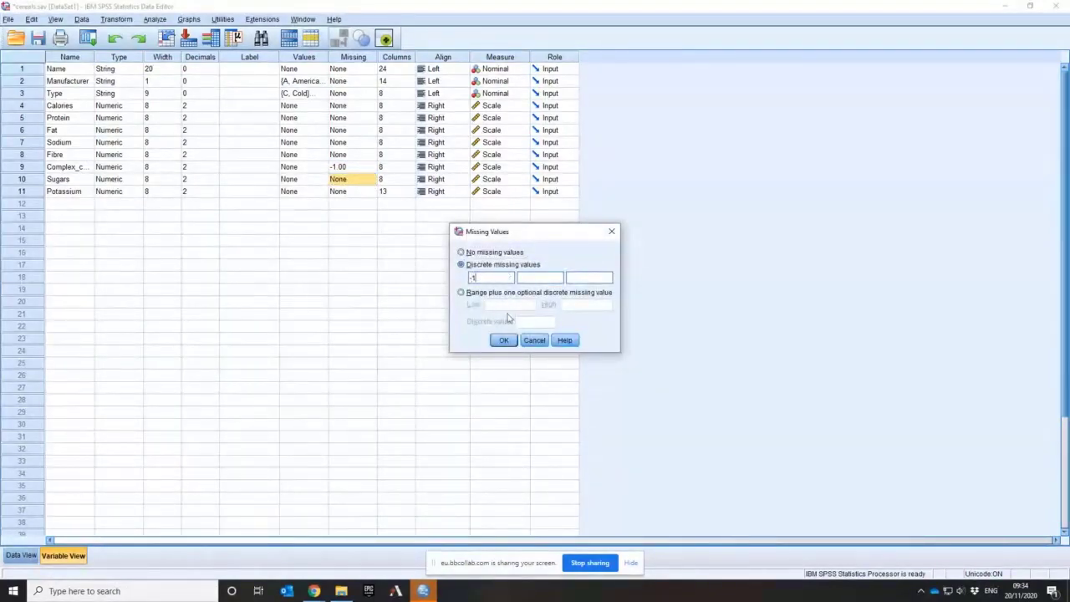
{"action": "left_click", "coordinate": [503, 340]}
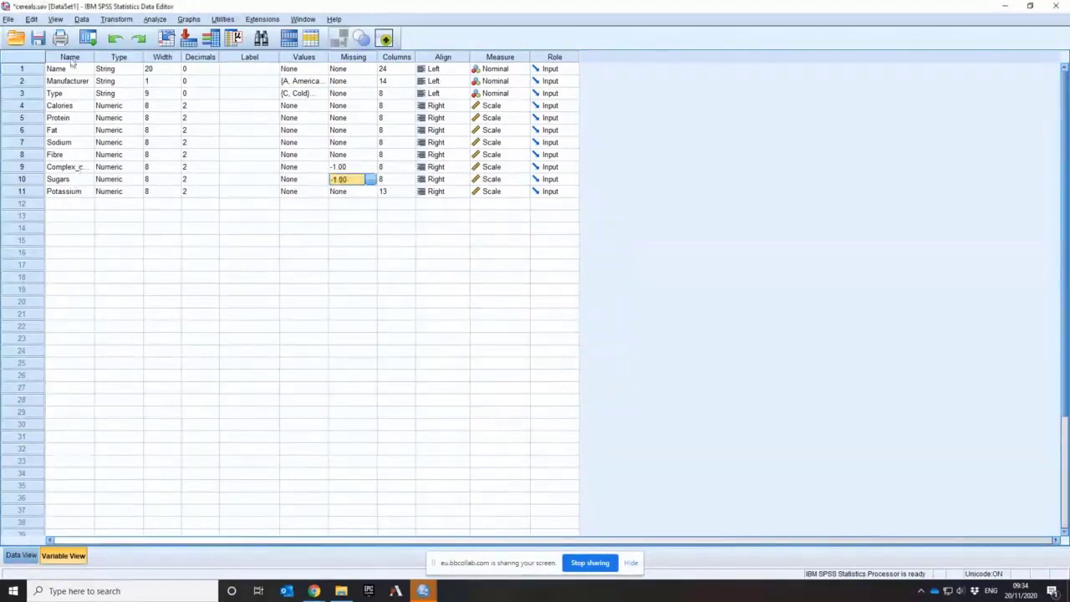
Examine the Quaker_Oatmeal case in the data, checking its Complex_carbs and Sugars values
{"action": "left_click", "coordinate": [22, 557]}
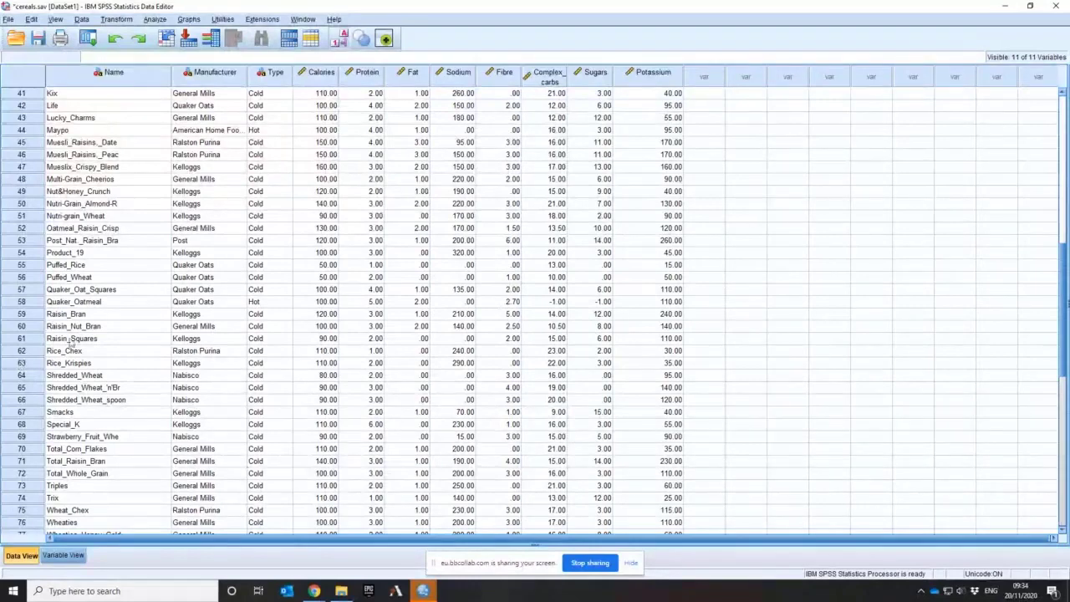
{"action": "left_click", "coordinate": [57, 303]}
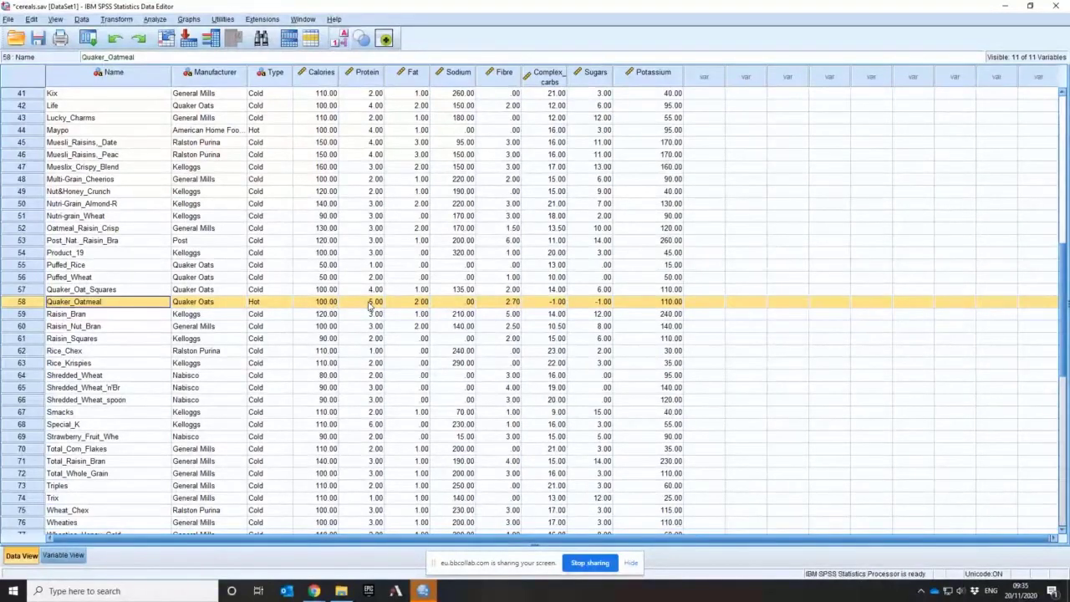
{"action": "left_click", "coordinate": [583, 309]}
{"action": "key", "text": "Left"}
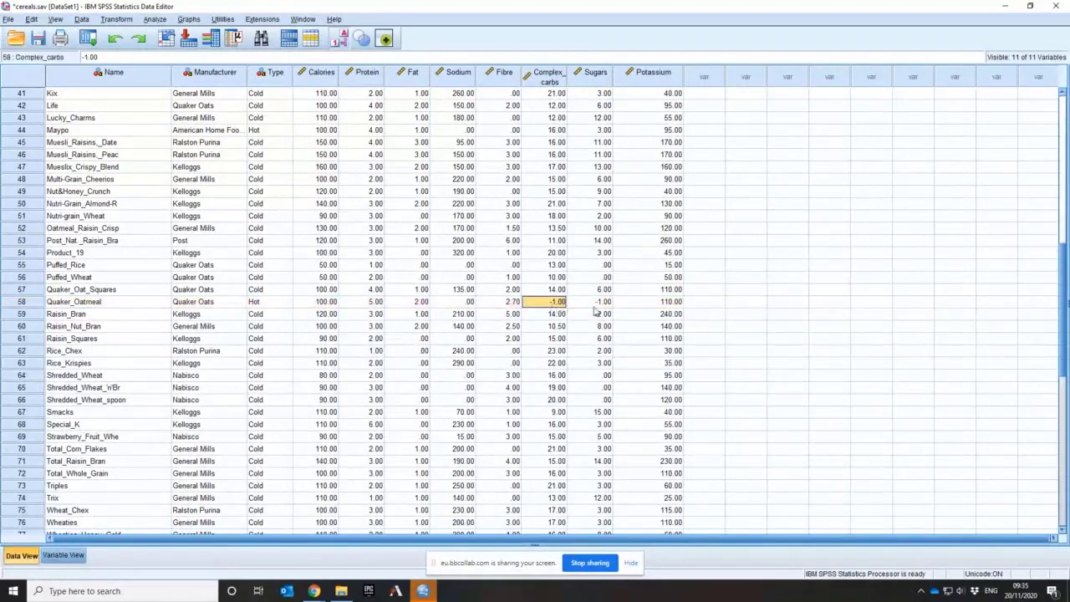
{"action": "key", "text": "Right"}
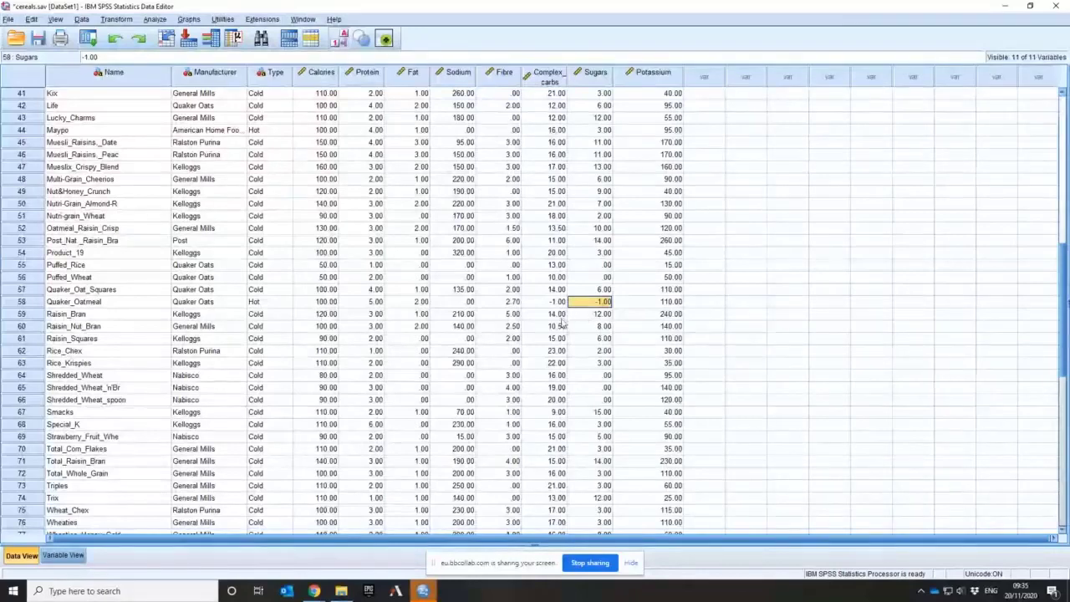
Look through the remaining cereals, return to the first case and compare the Potassium values of Almond_Delight and Cream_of_Wheat
{"action": "scroll", "coordinate": [613, 362], "scroll_direction": "down", "scroll_amount": 3}
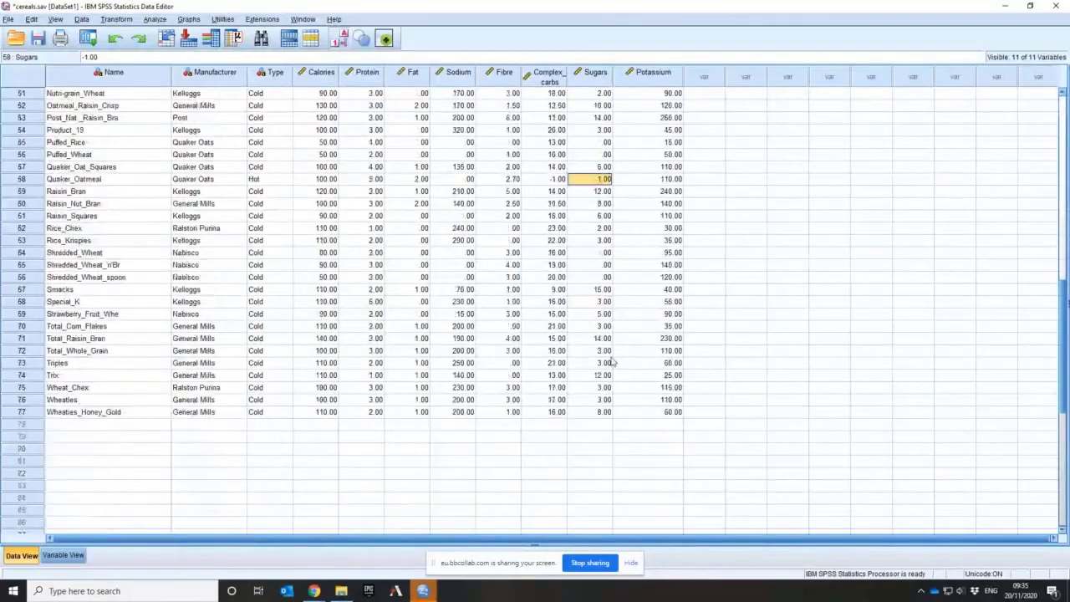
{"action": "scroll", "coordinate": [612, 362], "scroll_direction": "up", "scroll_amount": 9}
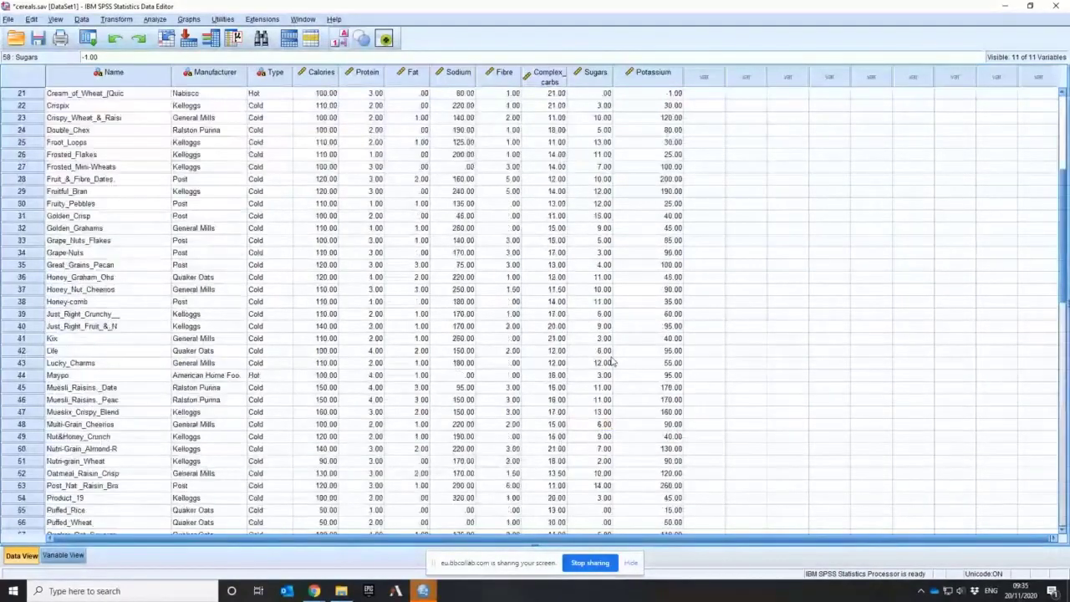
{"action": "scroll", "coordinate": [613, 362], "scroll_direction": "up", "scroll_amount": 6}
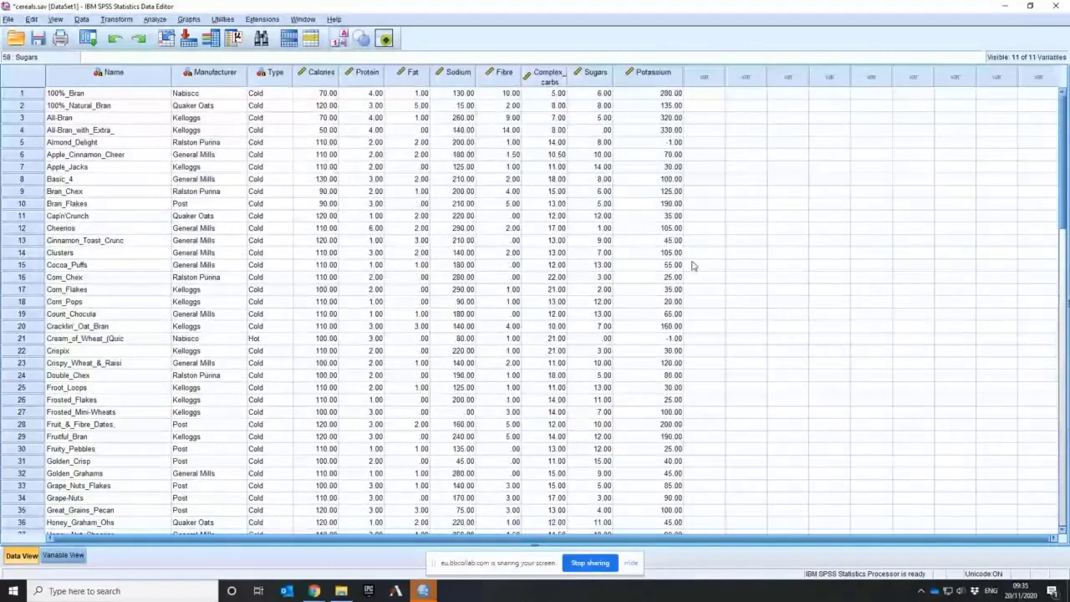
{"action": "left_click", "coordinate": [673, 337]}
{"action": "left_click", "coordinate": [666, 143]}
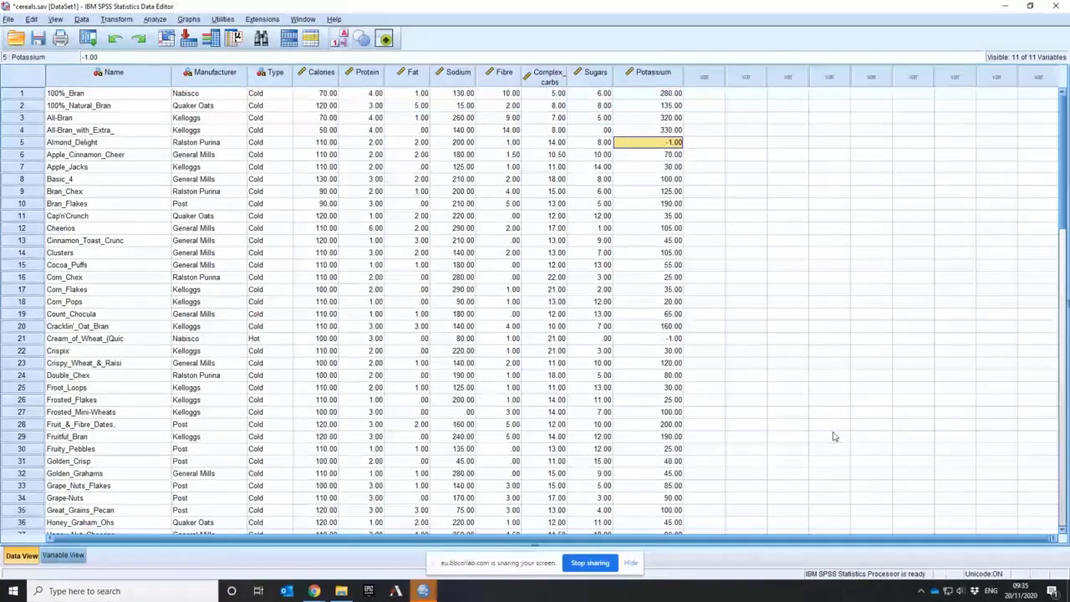
{"action": "left_click", "coordinate": [656, 341]}
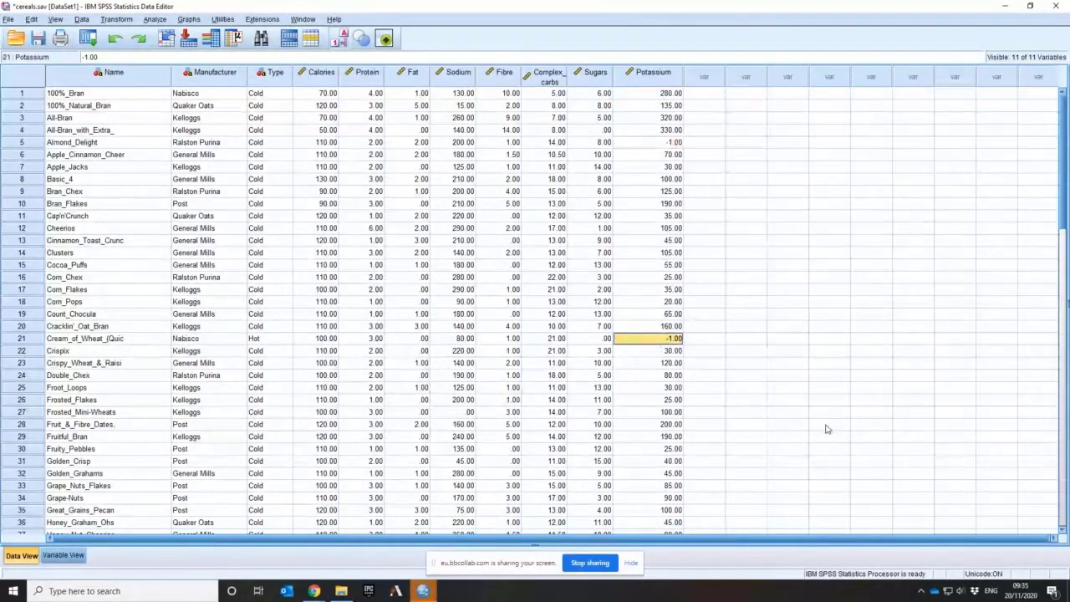
{"action": "left_click", "coordinate": [657, 145]}
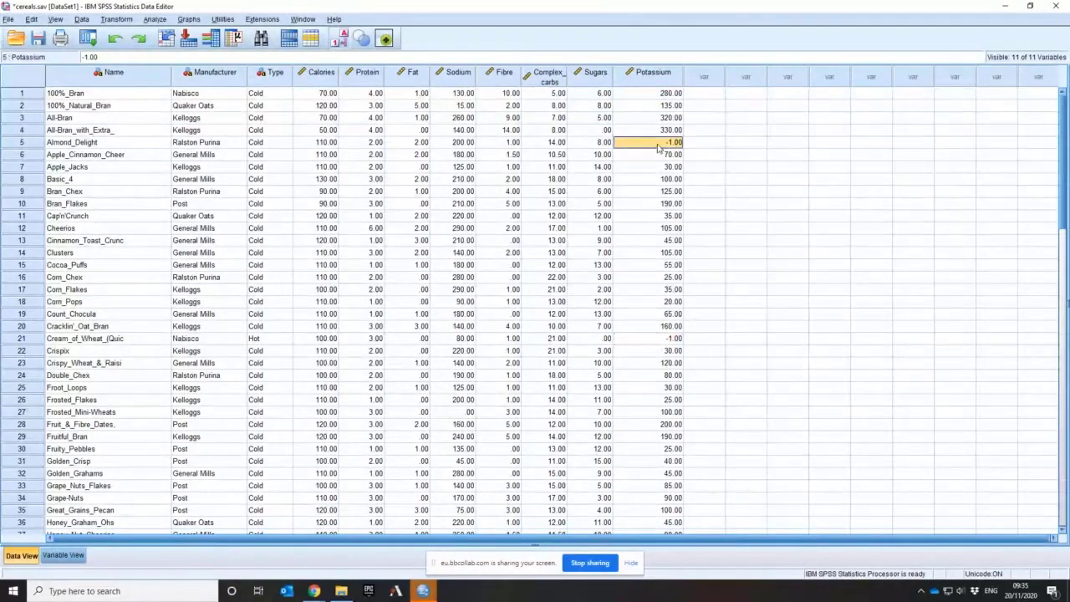
{"action": "left_click", "coordinate": [666, 341]}
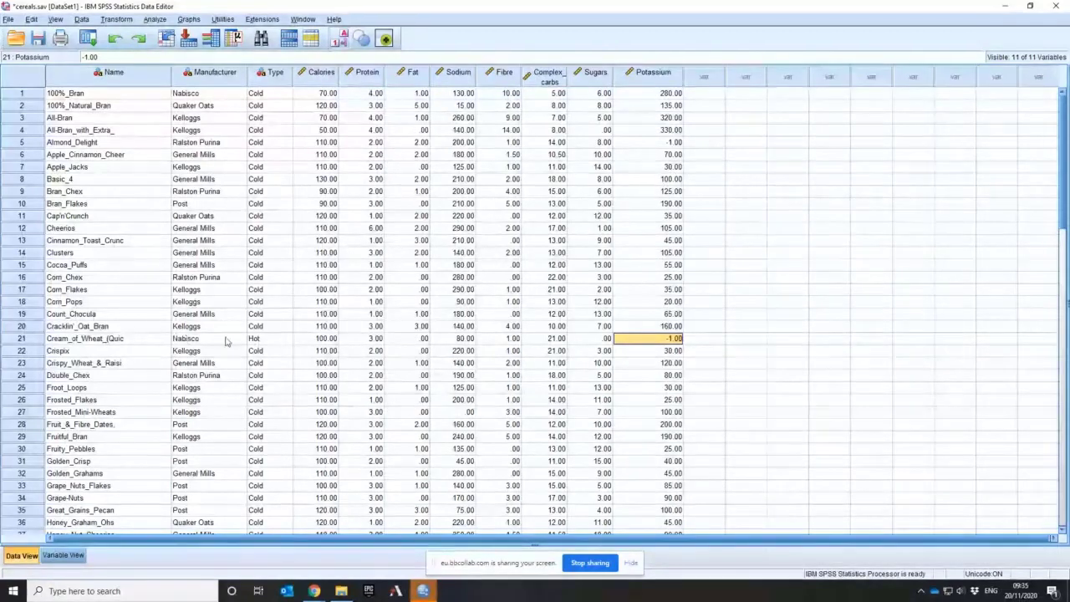
{"action": "left_click", "coordinate": [663, 144]}
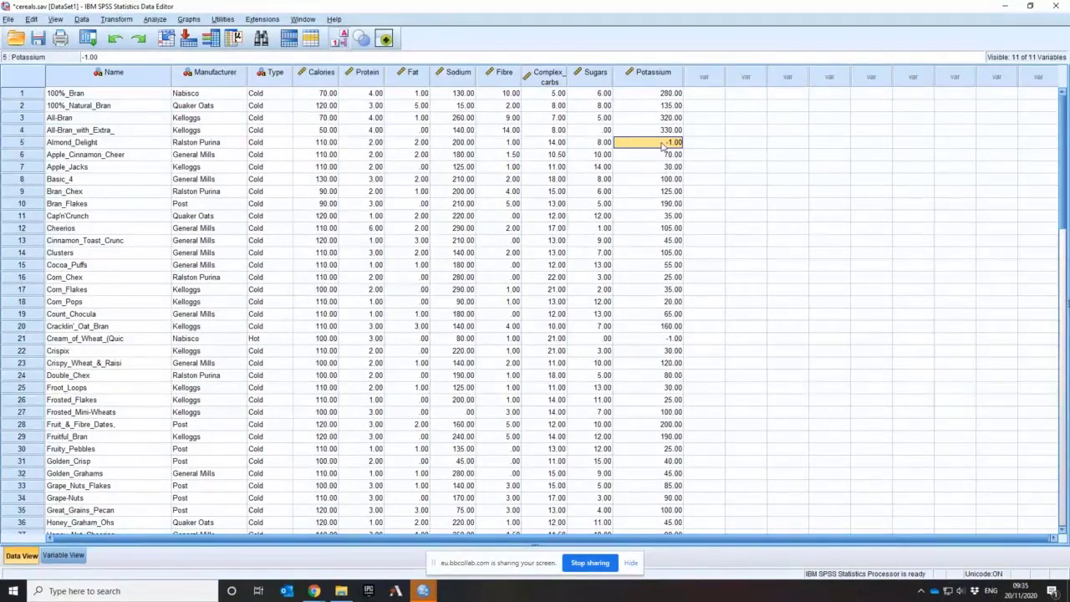
Define -1 as a discrete missing value for the Potassium variable and save the dataset
{"action": "left_click", "coordinate": [62, 556]}
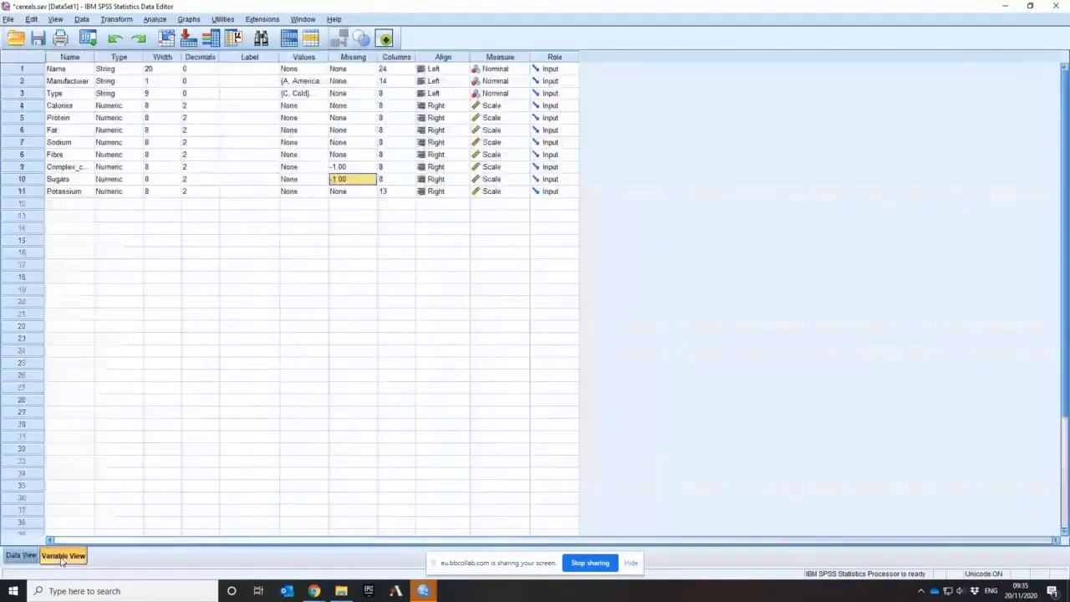
{"action": "left_click", "coordinate": [359, 195]}
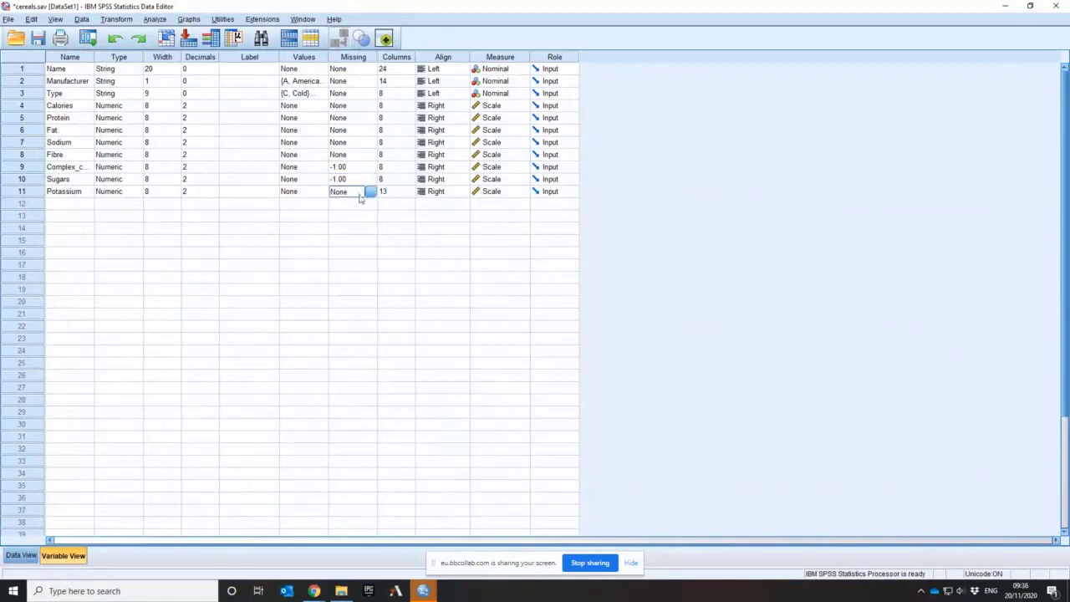
{"action": "left_click", "coordinate": [370, 192]}
{"action": "left_click", "coordinate": [465, 267]}
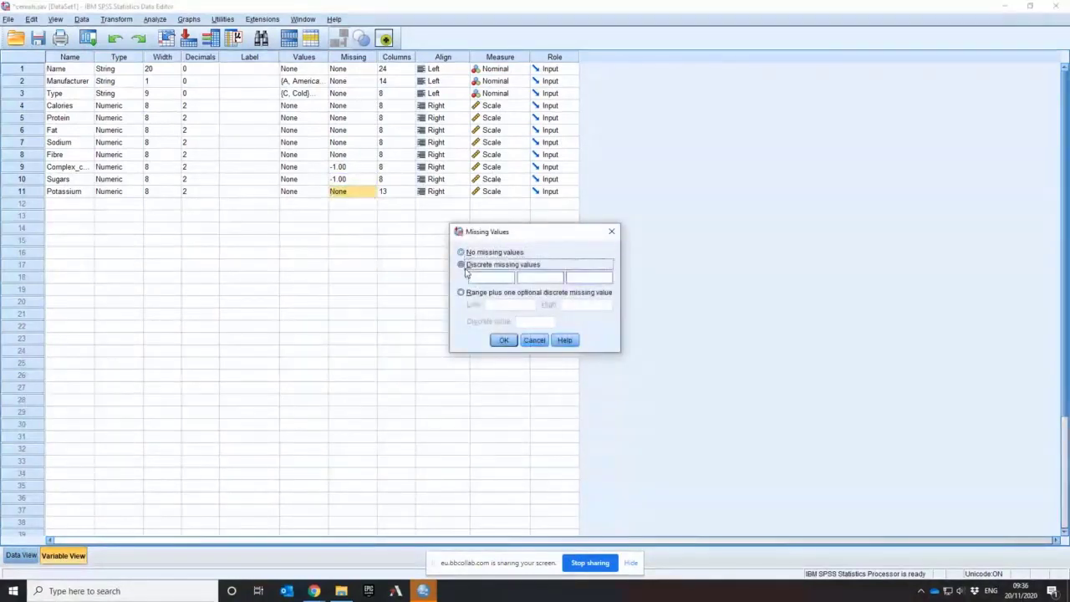
{"action": "left_click", "coordinate": [488, 277]}
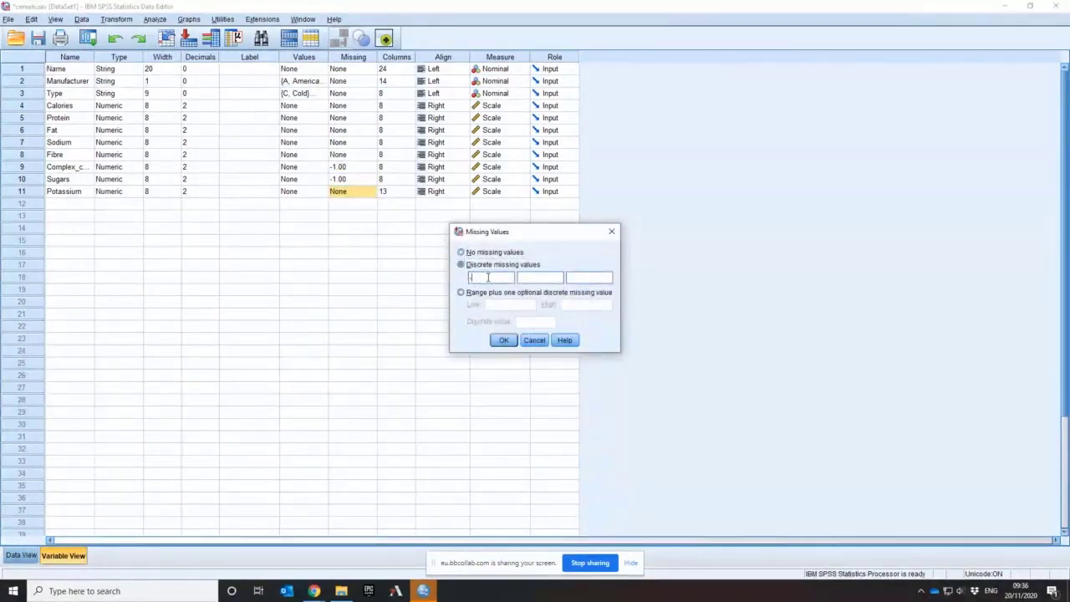
{"action": "type", "text": "-1"}
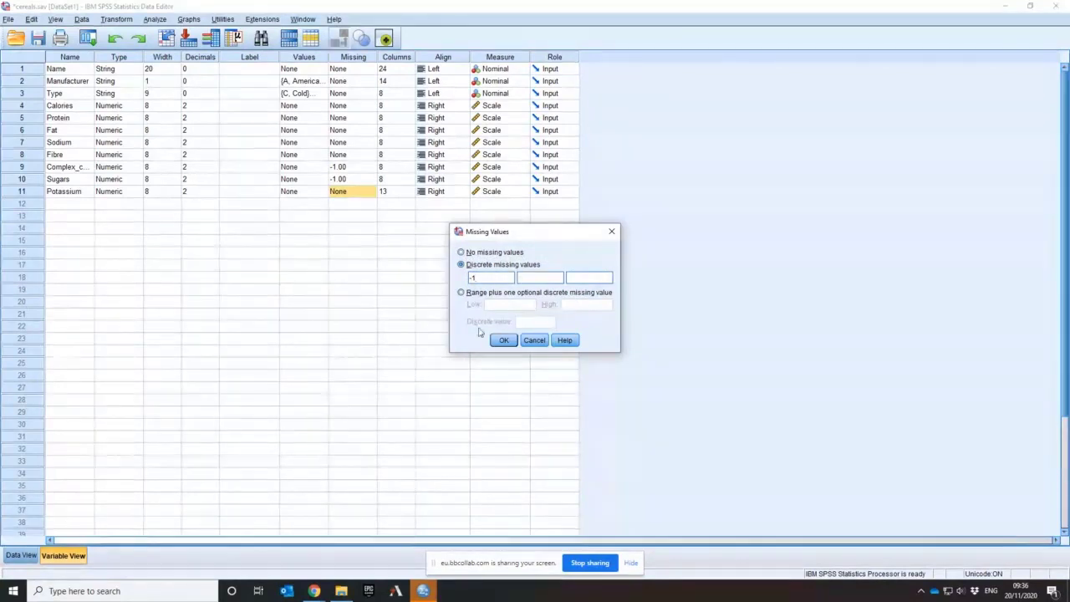
{"action": "left_click", "coordinate": [504, 340]}
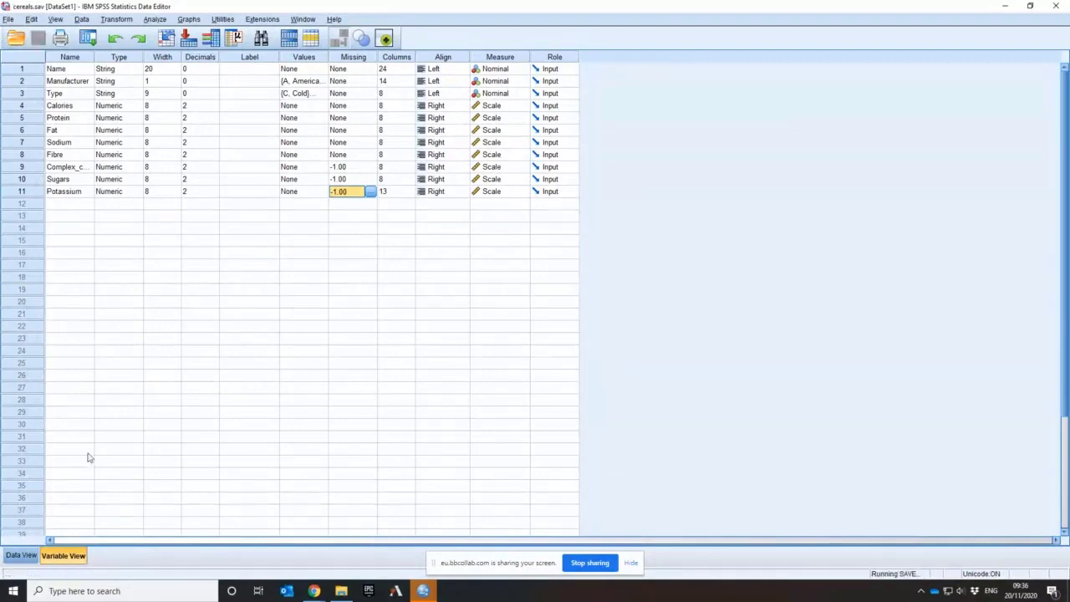
Look through the Potassium values of the cereals in the data and return to the first case
{"action": "left_click", "coordinate": [21, 556]}
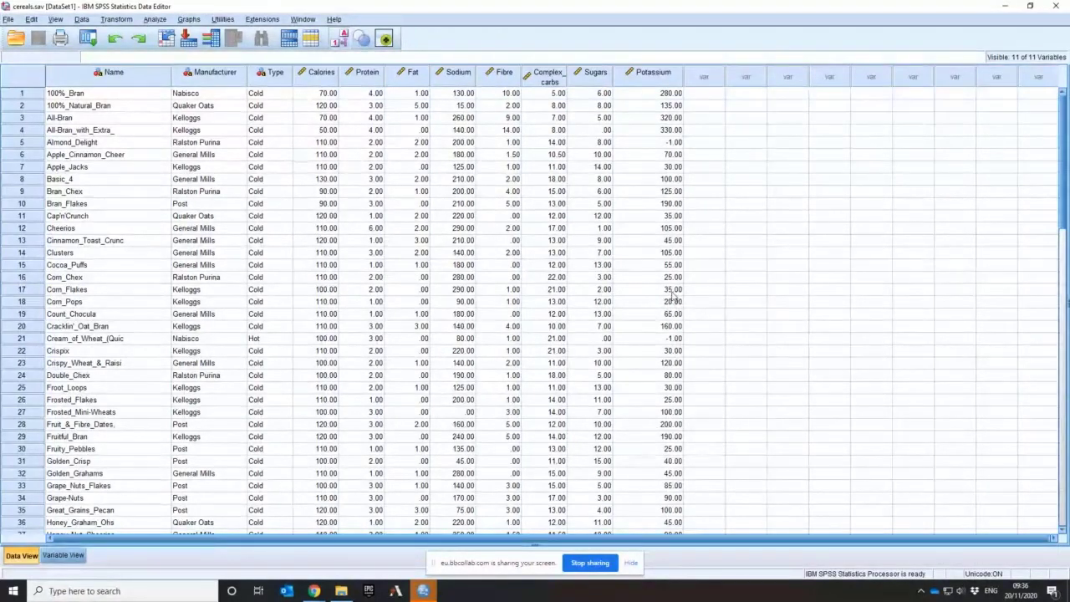
{"action": "scroll", "coordinate": [672, 297], "scroll_direction": "down", "scroll_amount": 10}
{"action": "scroll", "coordinate": [673, 297], "scroll_direction": "up", "scroll_amount": 10}
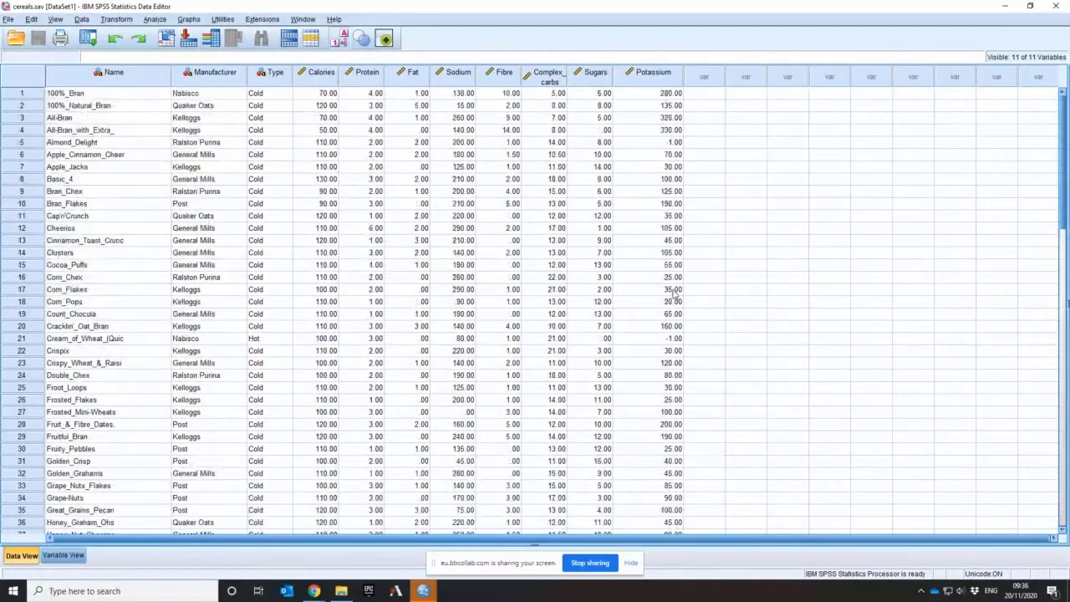